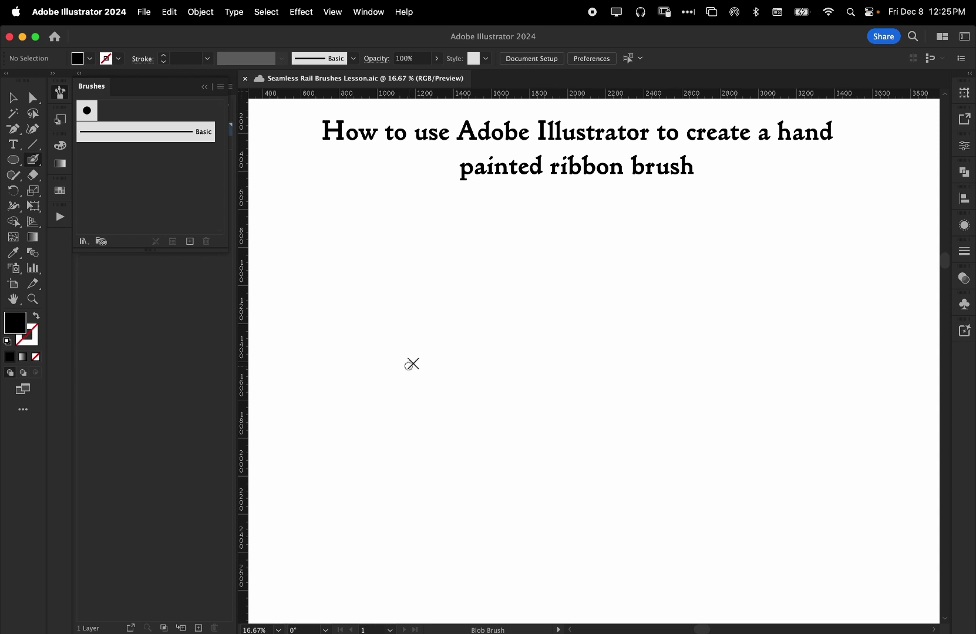
- Paint a horizontal leafy branch about 2000 px wide below the title with black Blob Brush strokes
mouse_move(379, 339)
left_mouse_down()
mouse_move(448, 322)
mouse_move(461, 307)
left_mouse_up()
left_click_drag(409, 347, 480, 369)
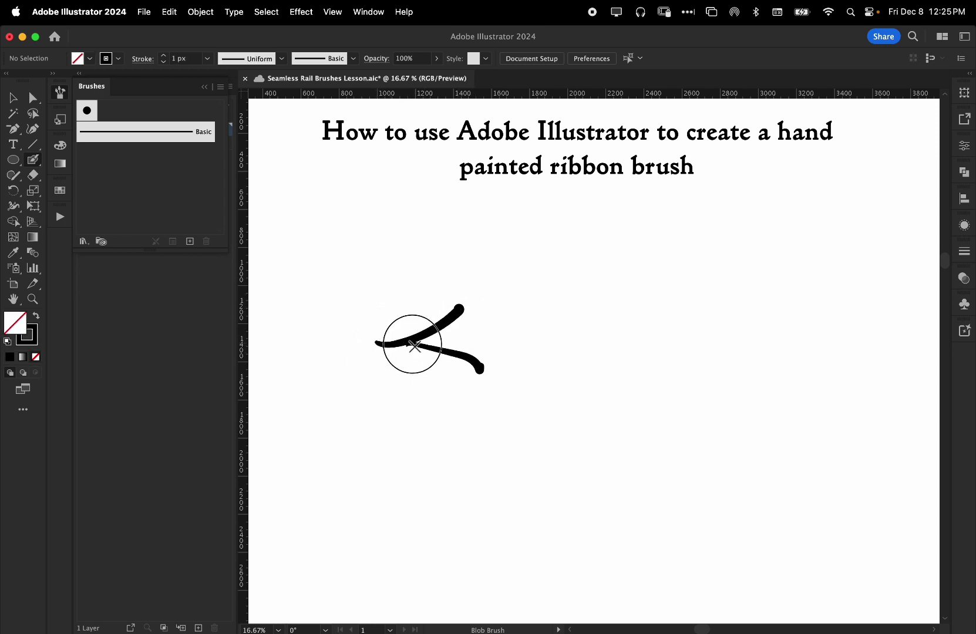
mouse_move(405, 343)
left_mouse_down()
mouse_move(484, 338)
mouse_move(524, 347)
left_mouse_up()
left_click_drag(458, 340, 542, 303)
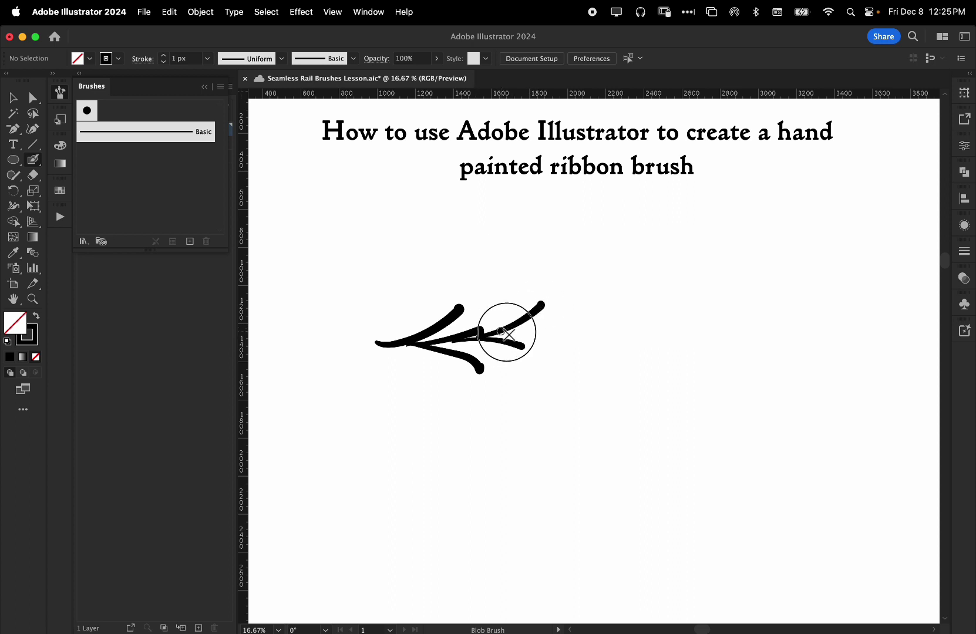
left_click_drag(497, 330, 573, 377)
mouse_move(500, 337)
left_mouse_down()
mouse_move(583, 310)
mouse_move(552, 337)
mouse_move(600, 358)
mouse_move(638, 313)
mouse_move(637, 369)
left_mouse_up()
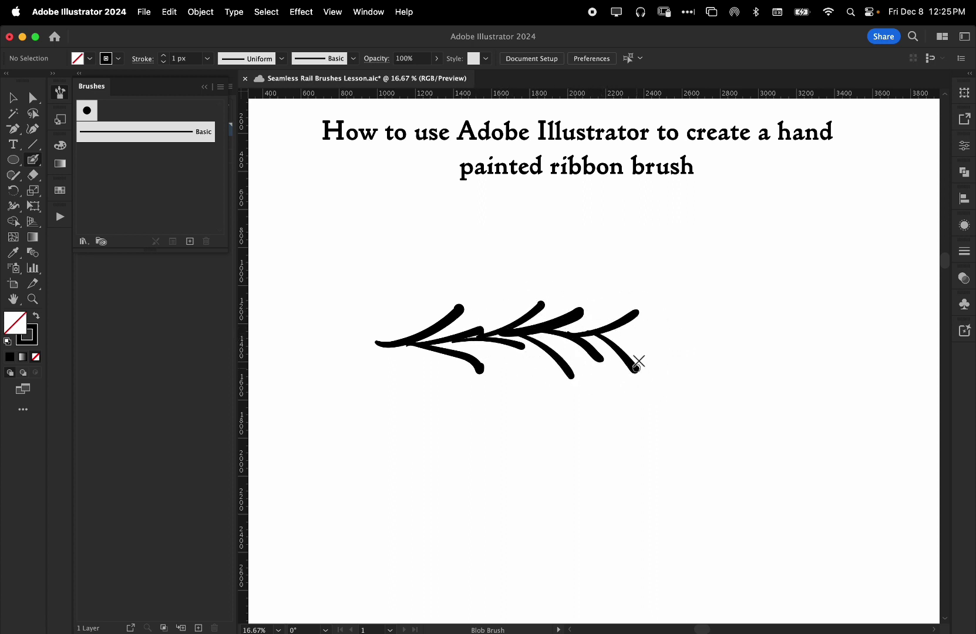
mouse_move(611, 334)
left_mouse_down()
mouse_move(689, 304)
mouse_move(680, 360)
mouse_move(632, 337)
mouse_move(704, 325)
mouse_move(721, 370)
left_mouse_up()
mouse_move(681, 340)
left_mouse_down()
mouse_move(712, 334)
mouse_move(750, 302)
mouse_move(746, 361)
left_mouse_up()
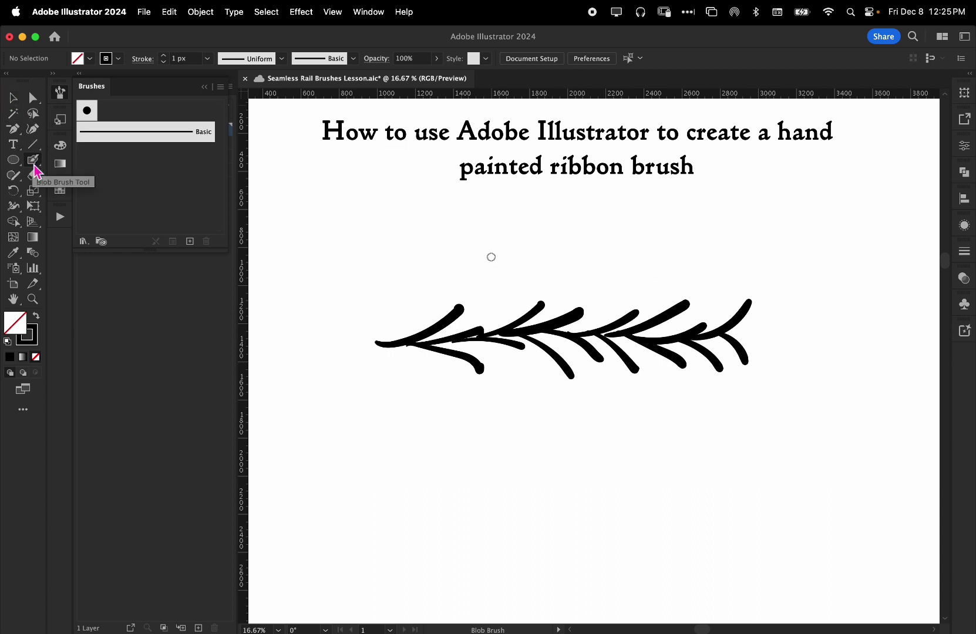
- Move the whole painted branch slightly down and to the left, and delete it from the artboard
left_click(13, 97)
left_click_drag(370, 285, 760, 407)
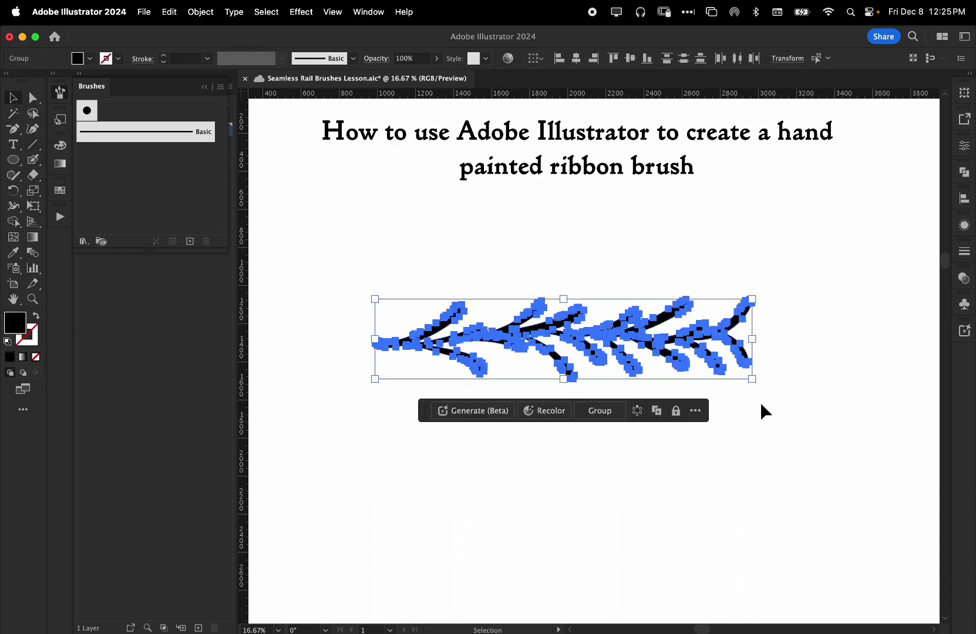
left_click_drag(684, 340, 636, 358)
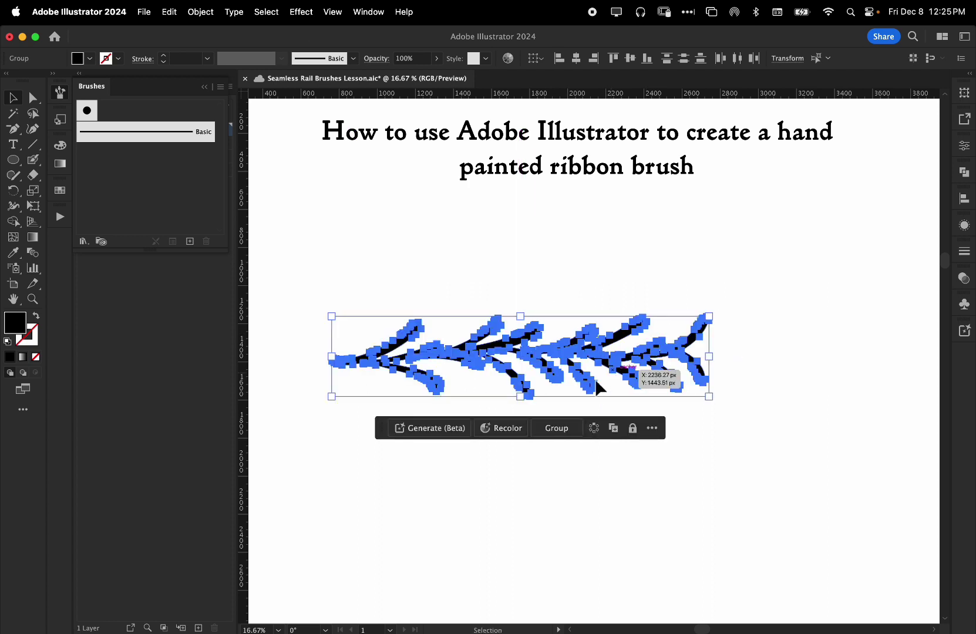
left_click(491, 250)
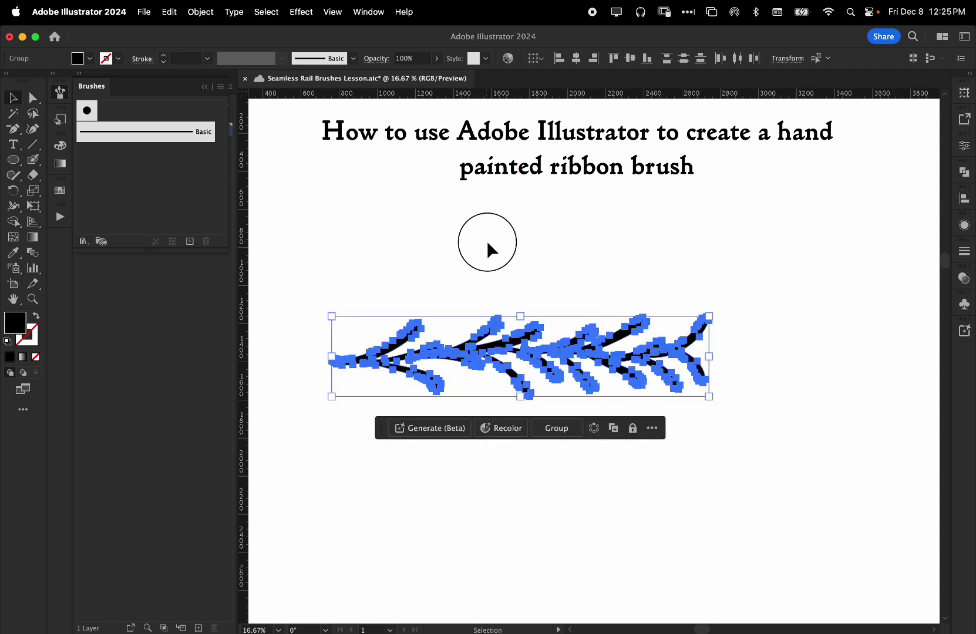
left_click_drag(356, 264, 722, 379)
left_click(573, 288)
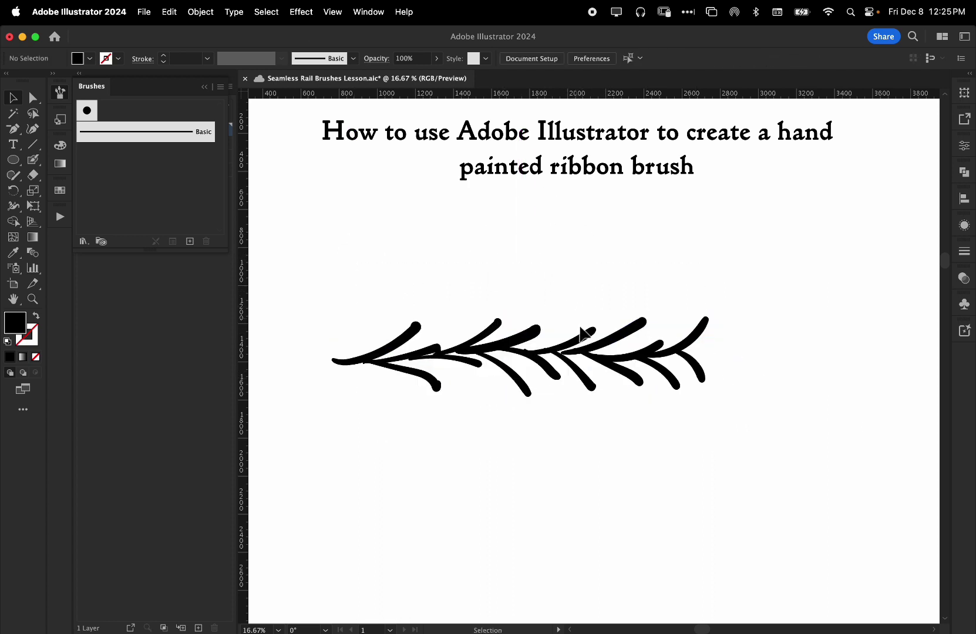
left_click_drag(753, 255, 405, 414)
key("Delete")
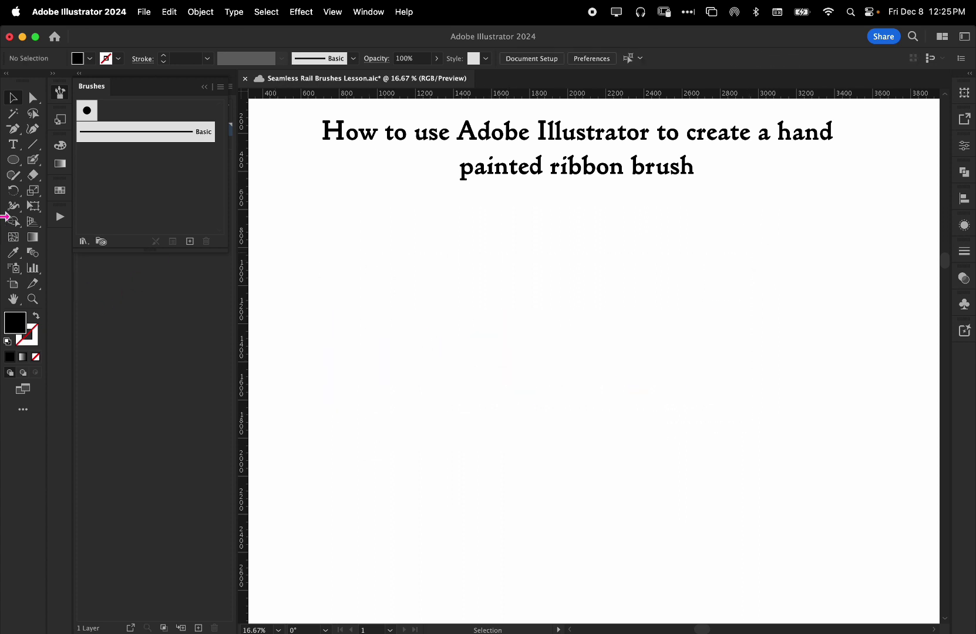
- Draw a horizontal branch of overlapping curved lines about 2000 px wide with the Pencil tool, using a black stroke and no fill
left_click_drag(15, 182, 43, 191)
left_click(36, 317)
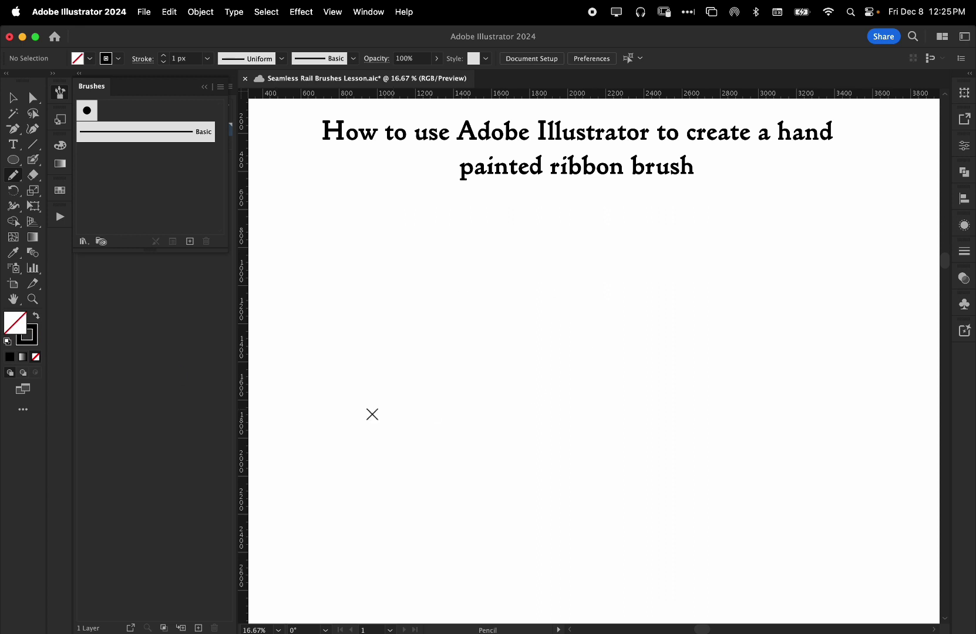
mouse_move(382, 338)
left_mouse_down()
mouse_move(445, 292)
mouse_move(454, 345)
mouse_move(499, 288)
left_mouse_up()
mouse_move(440, 326)
left_mouse_down()
mouse_move(530, 355)
mouse_move(499, 302)
mouse_move(577, 344)
left_mouse_up()
mouse_move(527, 323)
left_mouse_down()
mouse_move(589, 298)
mouse_move(639, 356)
left_mouse_up()
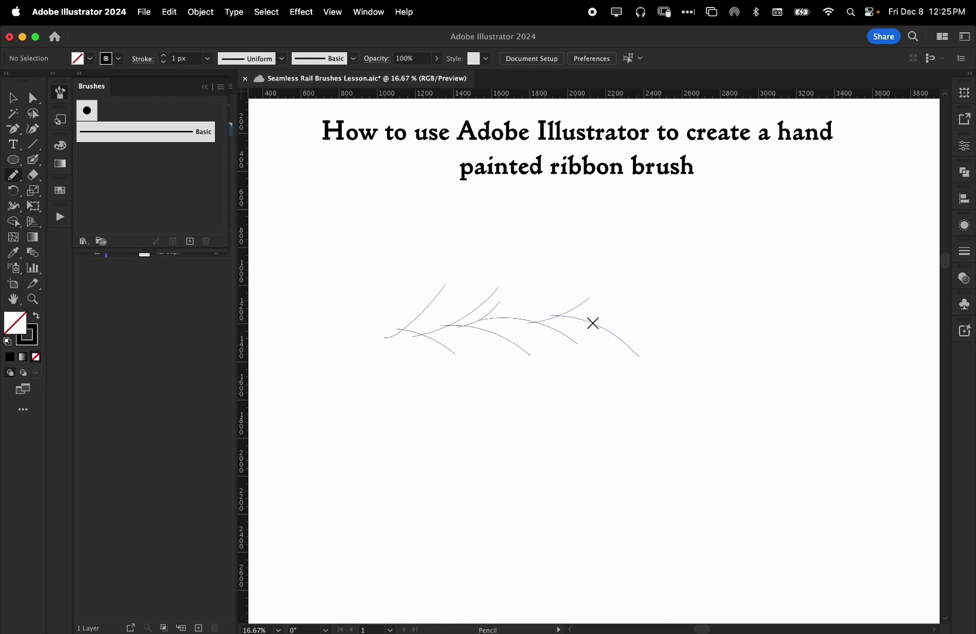
mouse_move(602, 314)
left_mouse_down()
mouse_move(667, 291)
mouse_move(687, 330)
left_mouse_up()
left_click_drag(583, 331, 685, 292)
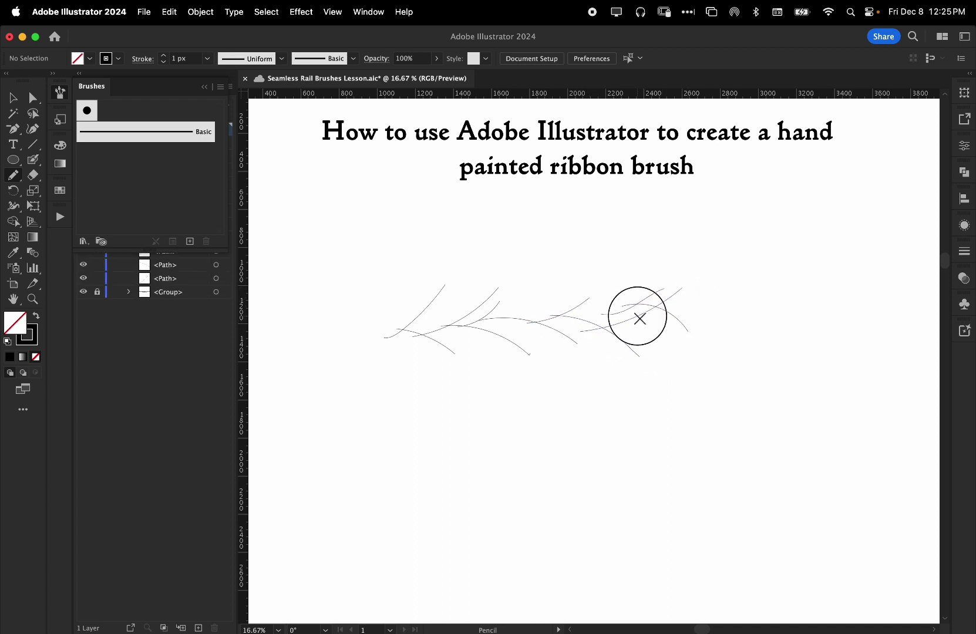
left_click_drag(638, 317, 751, 361)
left_click_drag(703, 330, 767, 303)
- Select all the pencil-drawn branch lines and set their stroke weight to 20 px
left_click(13, 98)
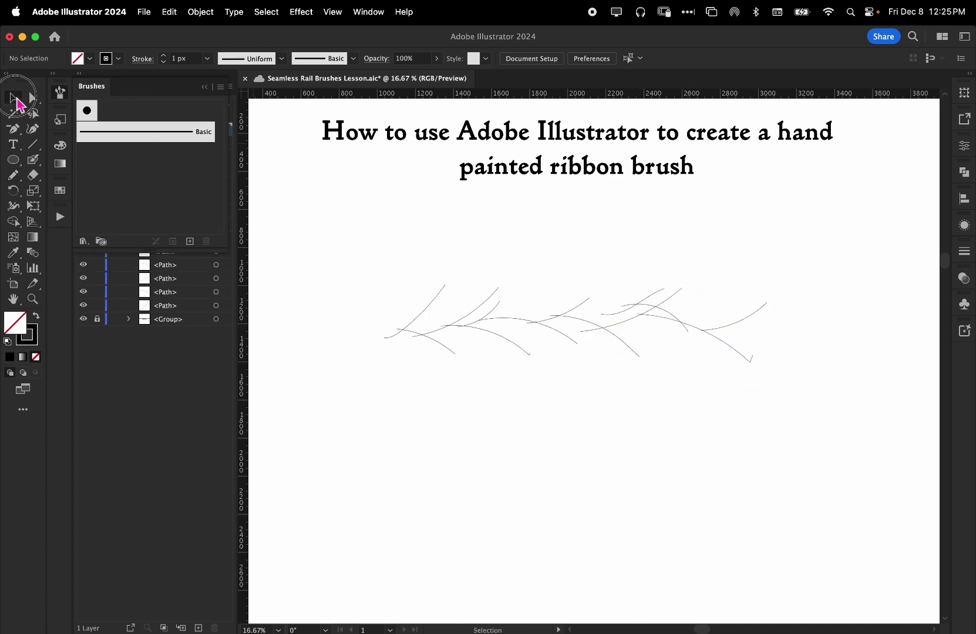
left_click_drag(364, 263, 752, 435)
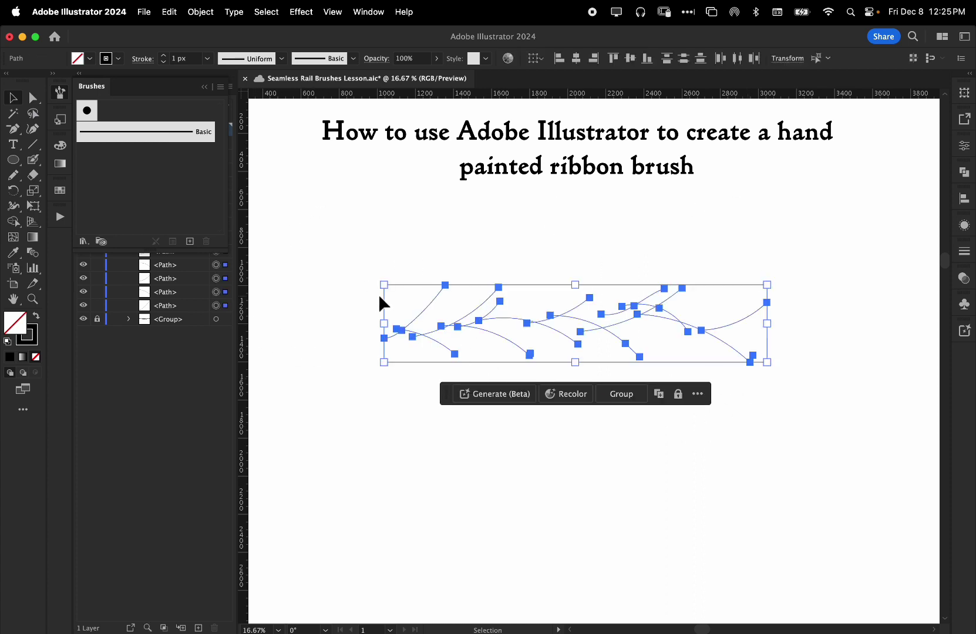
left_click(965, 252)
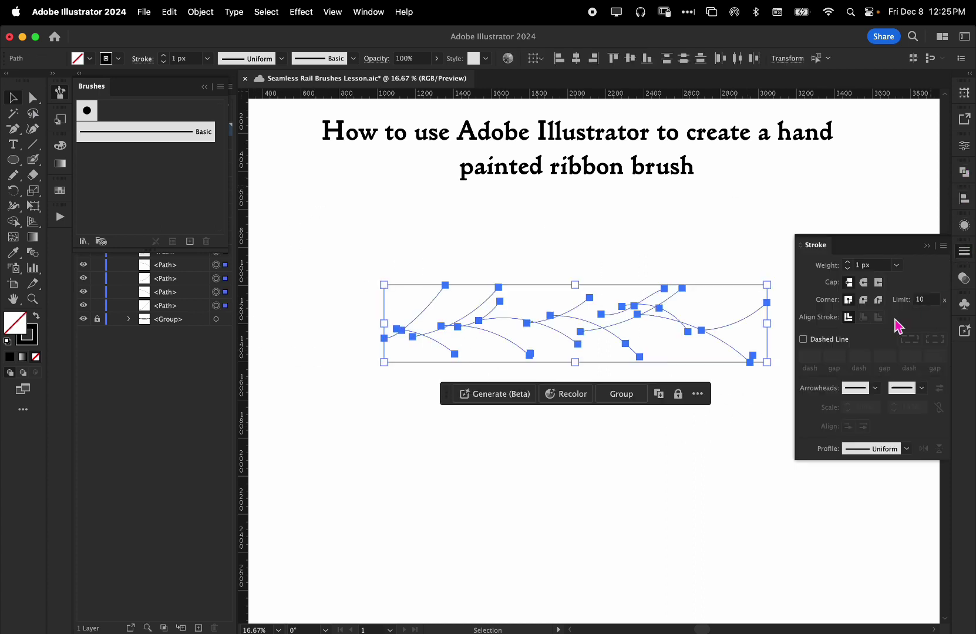
left_click(897, 266)
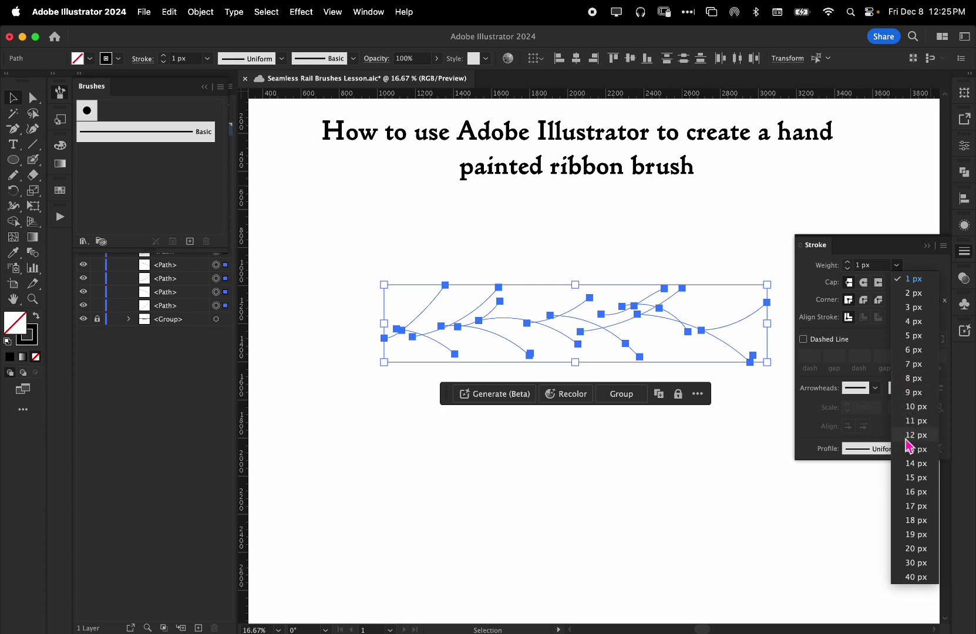
left_click(914, 548)
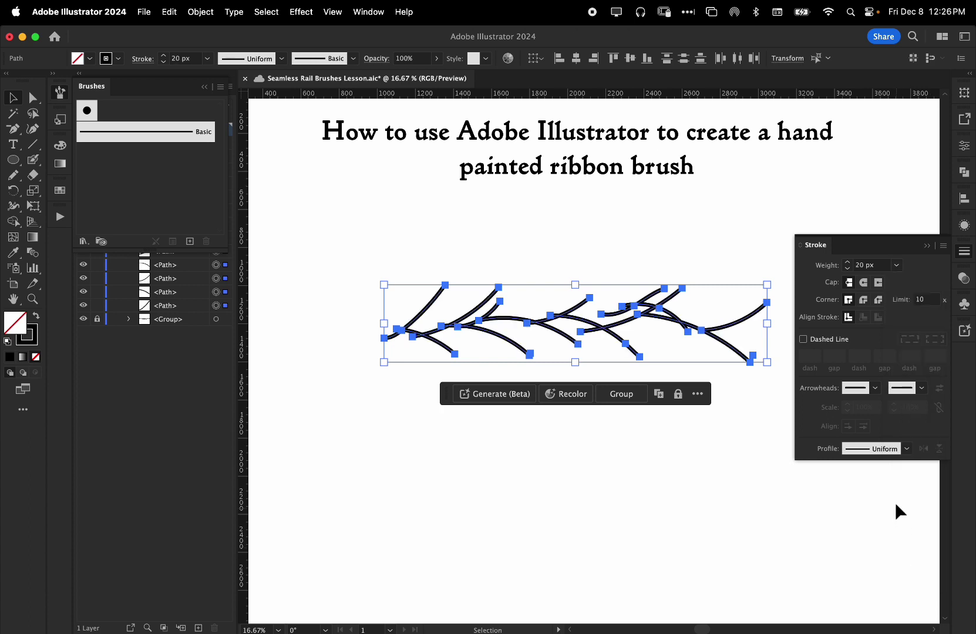
- Apply the asymmetric leaf-shaped width profile to the branch lines and set their stroke weight to 40 px
left_click(908, 449)
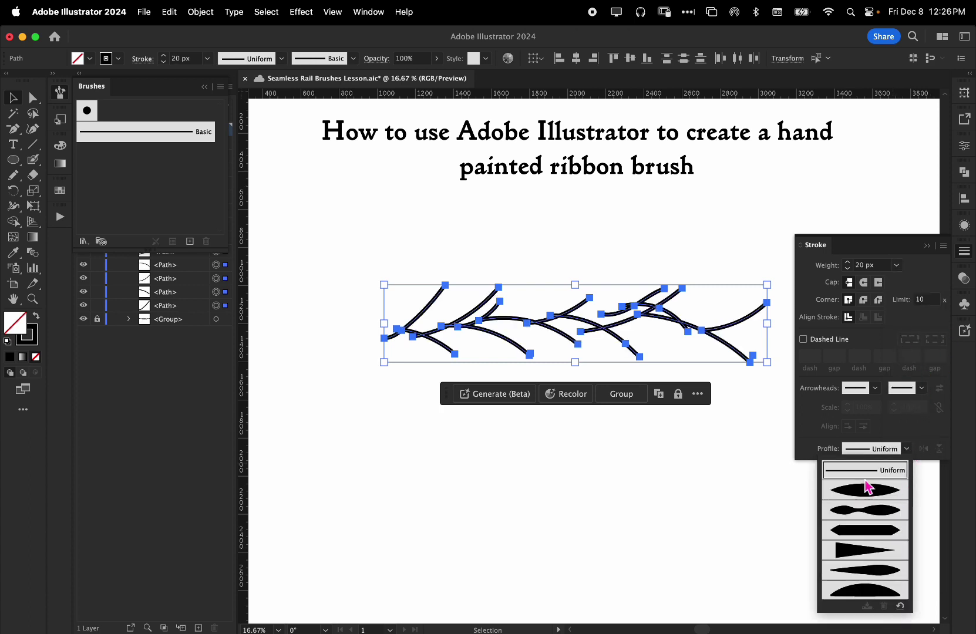
left_click(876, 500)
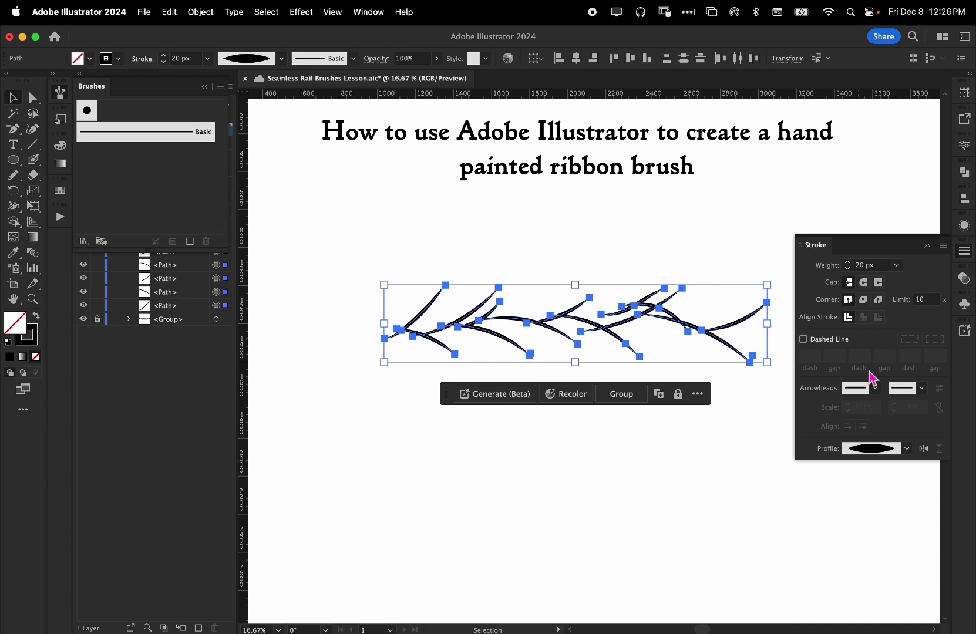
left_click(908, 449)
left_click(882, 579)
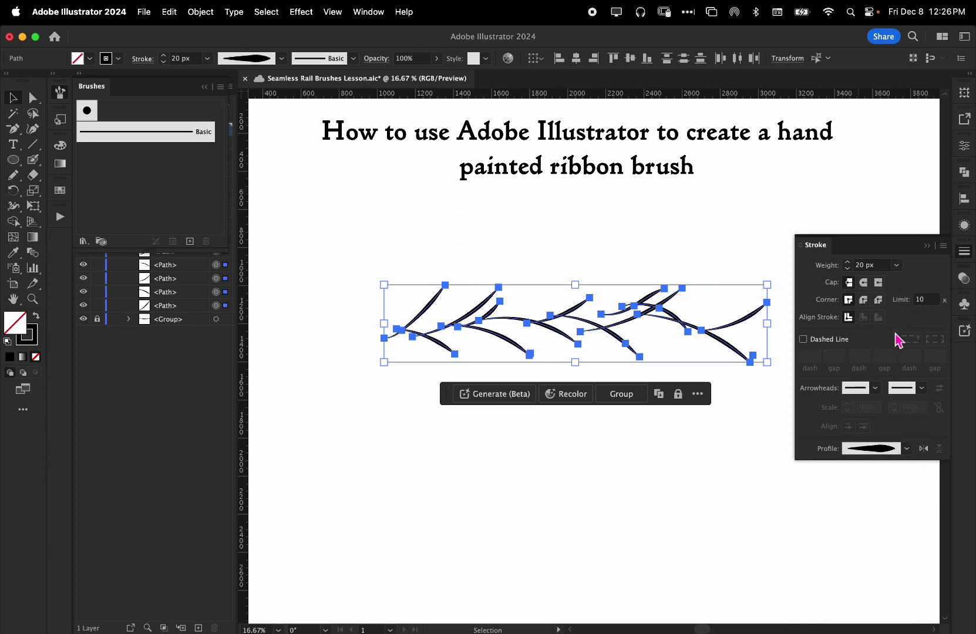
left_click(897, 265)
left_click(924, 581)
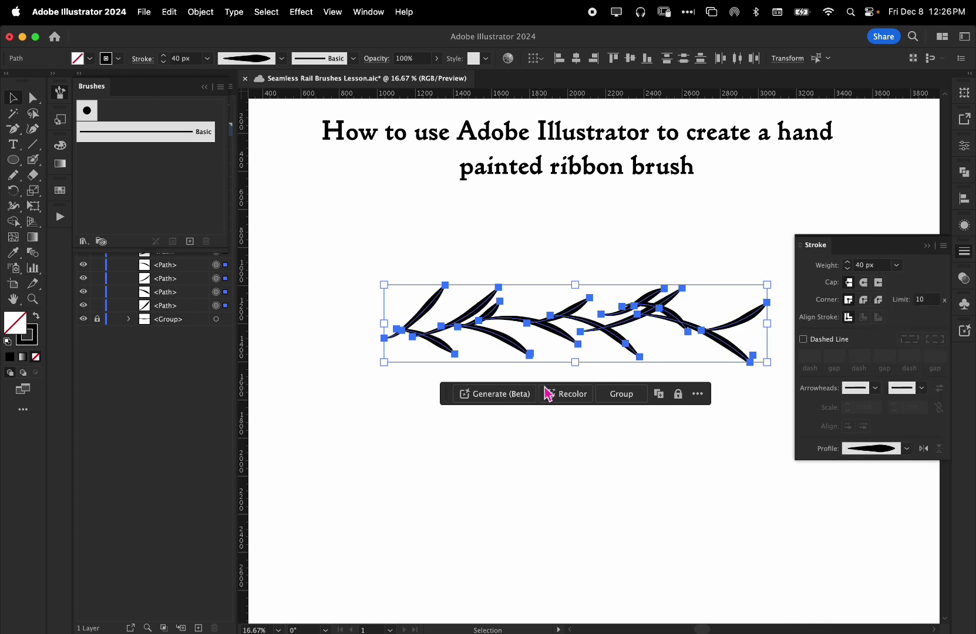
left_click(440, 222)
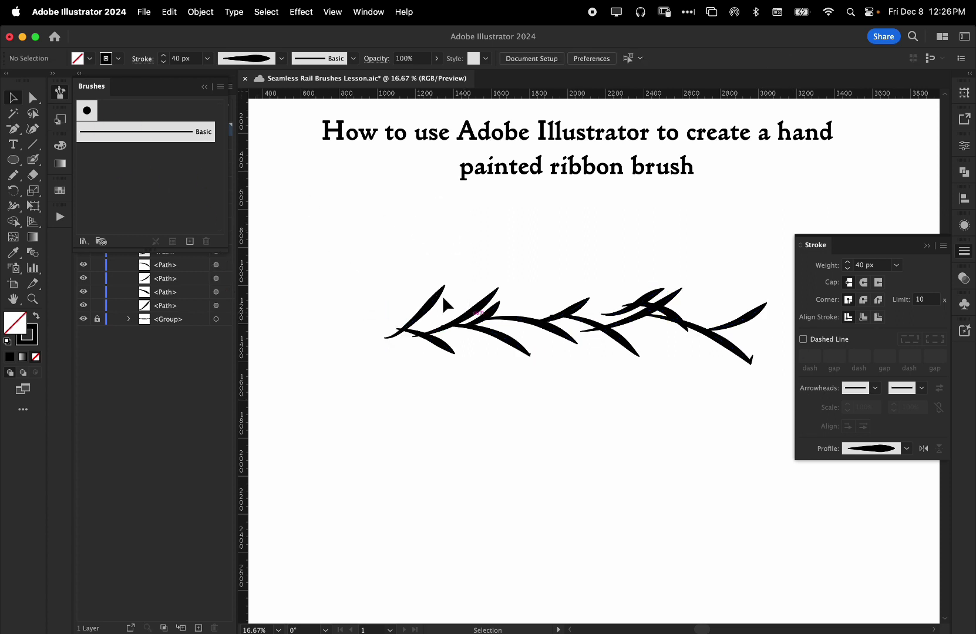
- Expand the appearance of all the branch strokes into filled shapes
left_click_drag(417, 269, 552, 387)
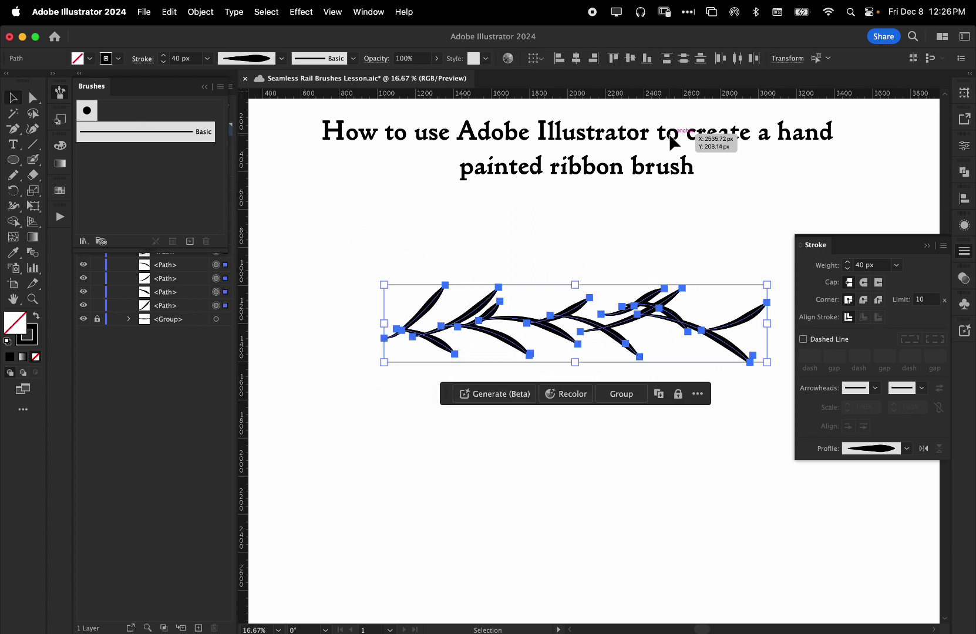
left_click(926, 246)
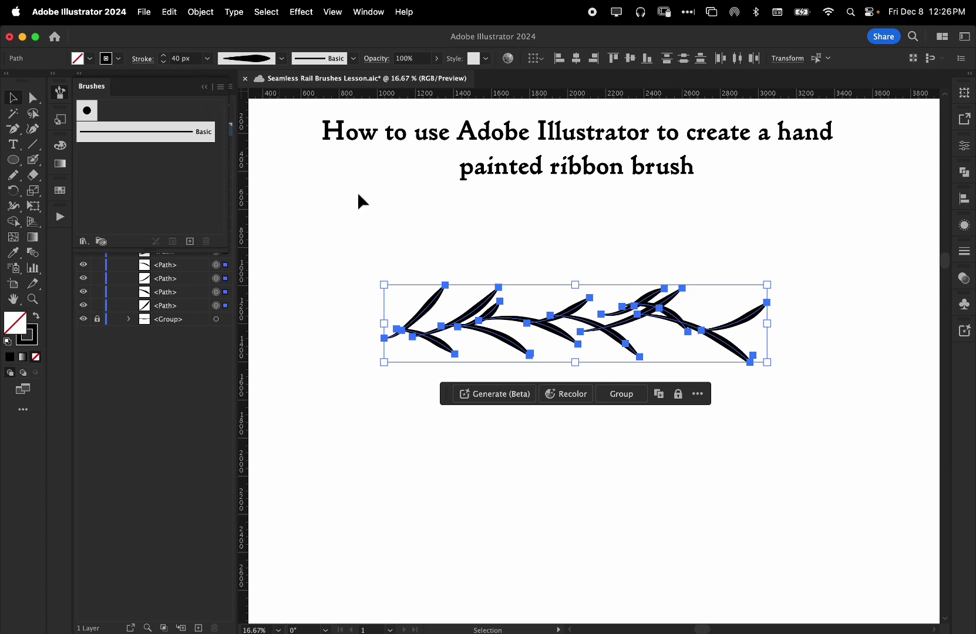
left_click(199, 17)
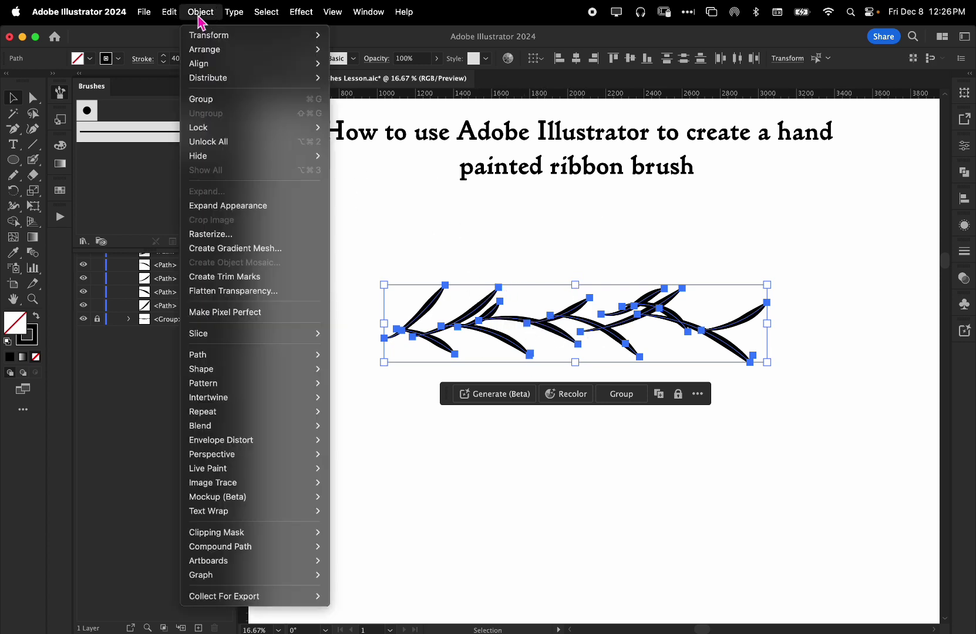
left_click(255, 205)
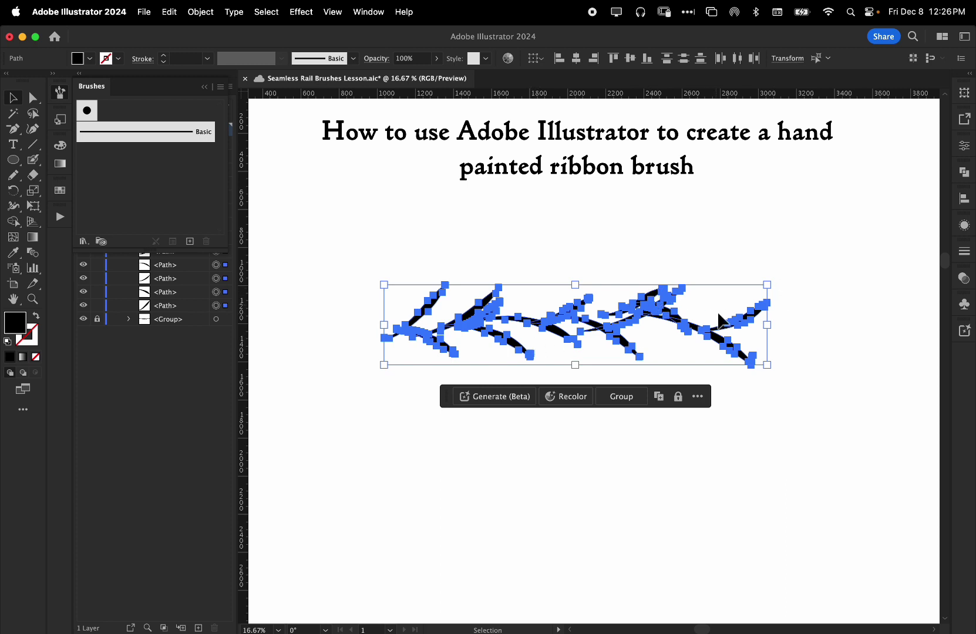
- Unite all the expanded branch shapes into a single shape with Pathfinder
left_click(828, 284)
left_click_drag(825, 276, 329, 455)
left_click(966, 175)
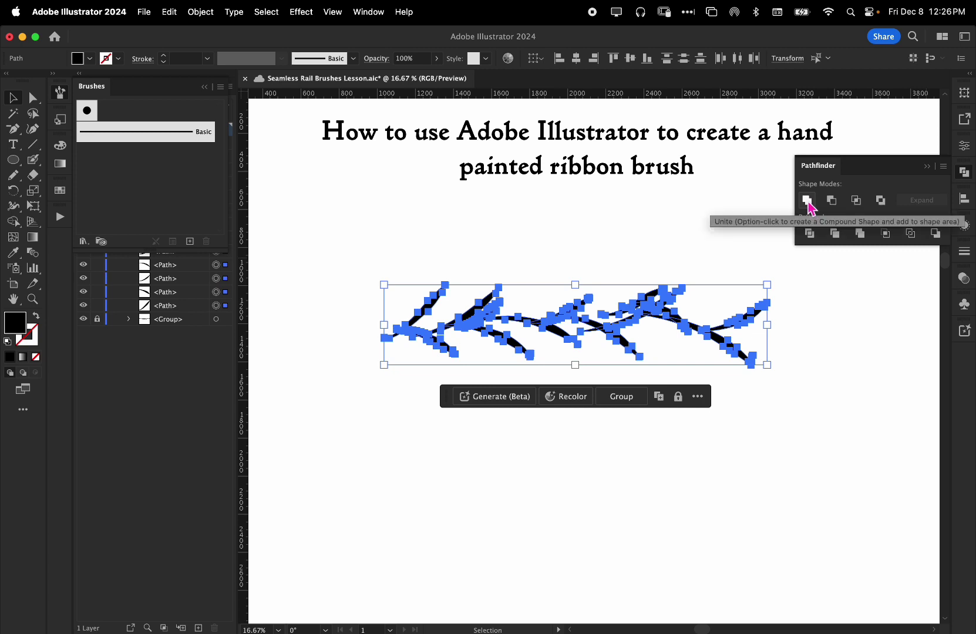
left_click(808, 202)
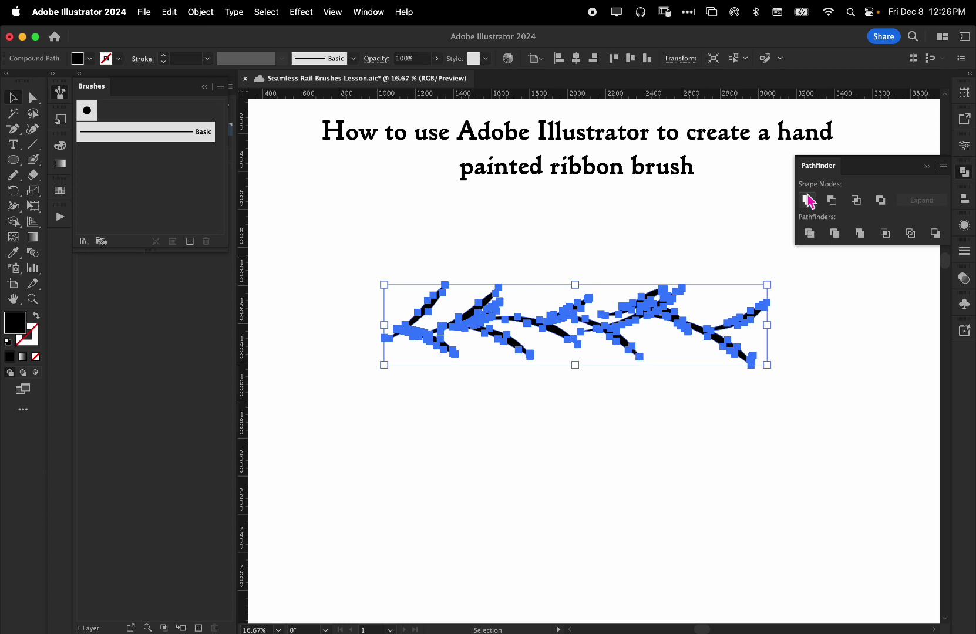
- Move the united branch down and to the left on the artboard and deselect it
left_click(826, 331)
left_click(589, 361)
left_click_drag(603, 338, 529, 378)
left_click(632, 291)
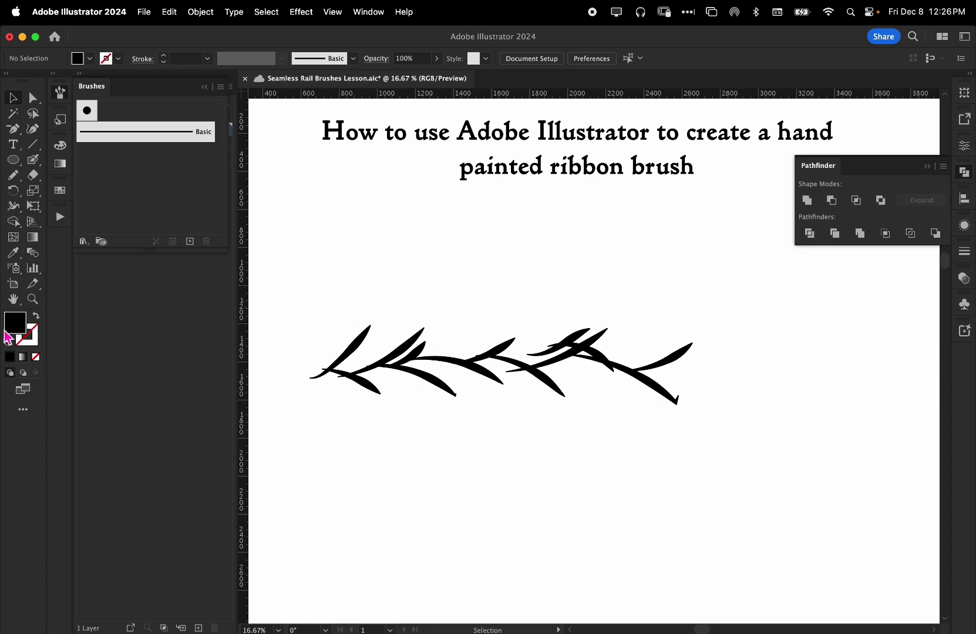
- Draw a vertical line about 950 px long with a black stroke and no fill, and place it across the branch's middle
left_click(37, 318)
left_click(37, 339)
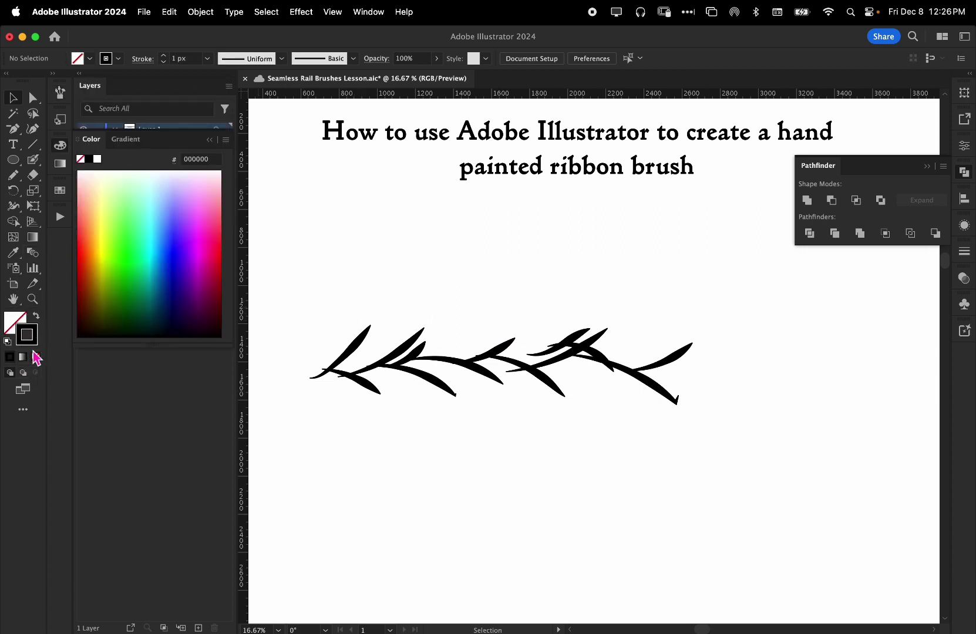
left_click(31, 147)
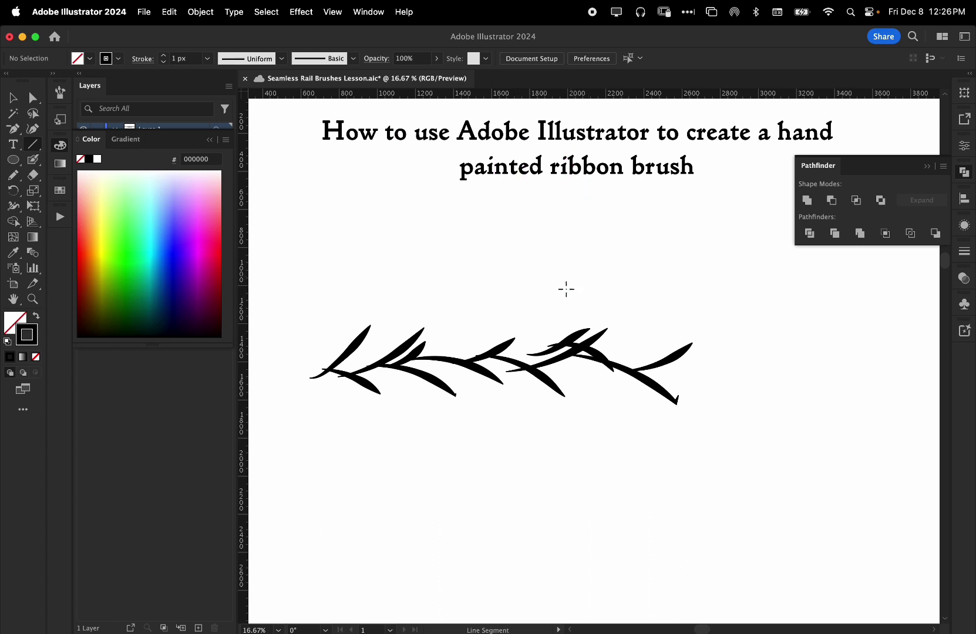
left_click_drag(559, 270, 559, 452)
left_click(16, 101)
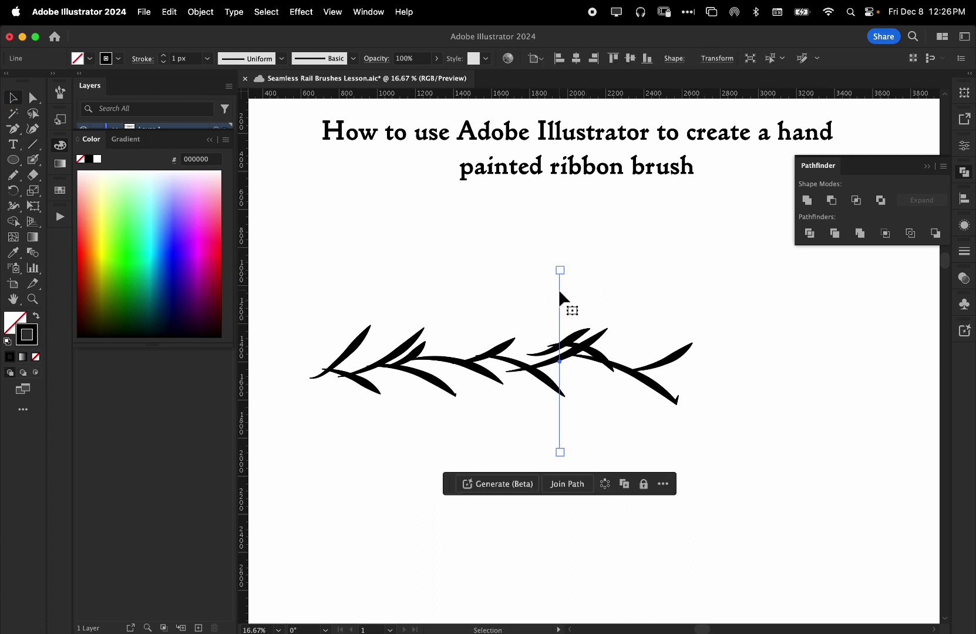
left_click_drag(559, 292, 492, 290)
- Divide the branch along the vertical line with the Pathfinder Divide operation
left_click(646, 285)
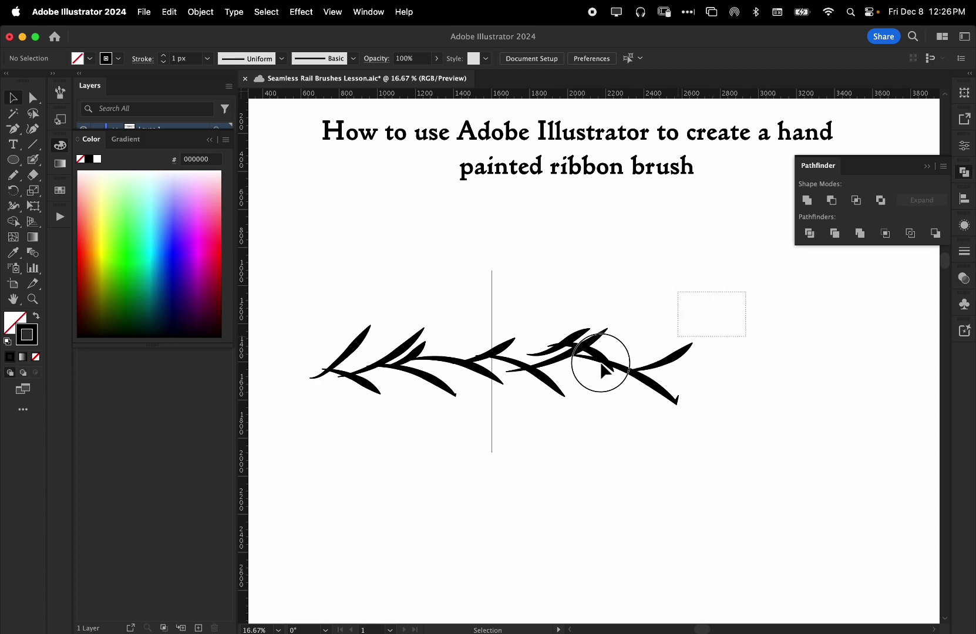
left_click_drag(599, 359, 436, 311)
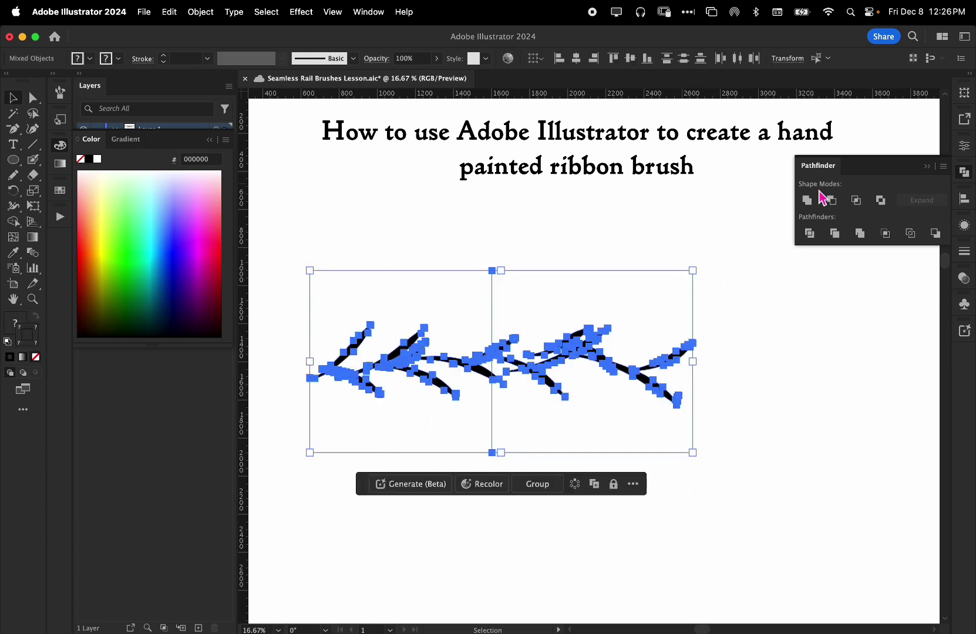
left_click(809, 234)
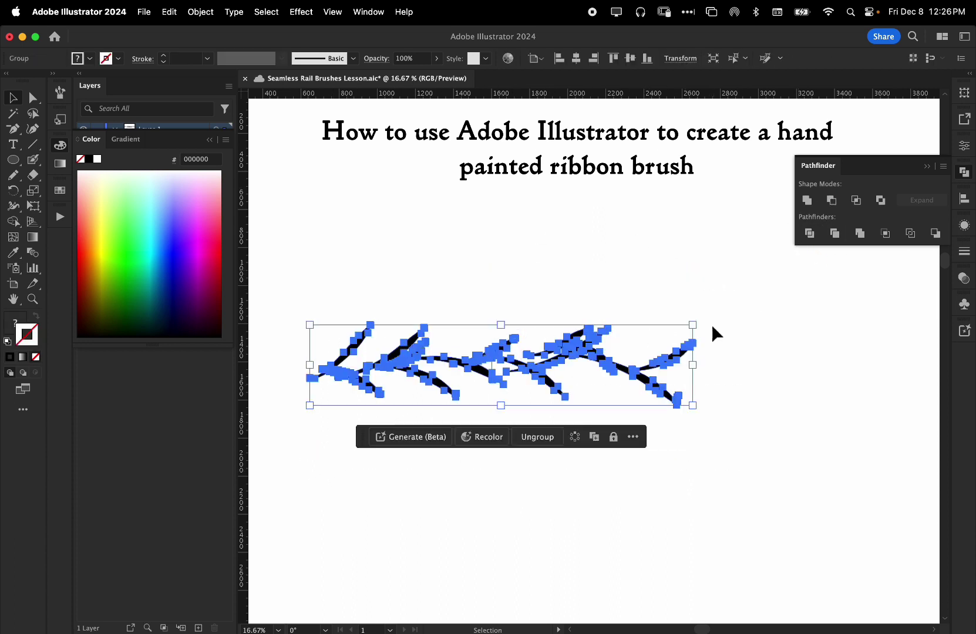
- Ungroup the divided branch, group the pieces of its right half, and move that group to the right, clear of the left half
left_click(710, 320)
left_click_drag(758, 288, 523, 436)
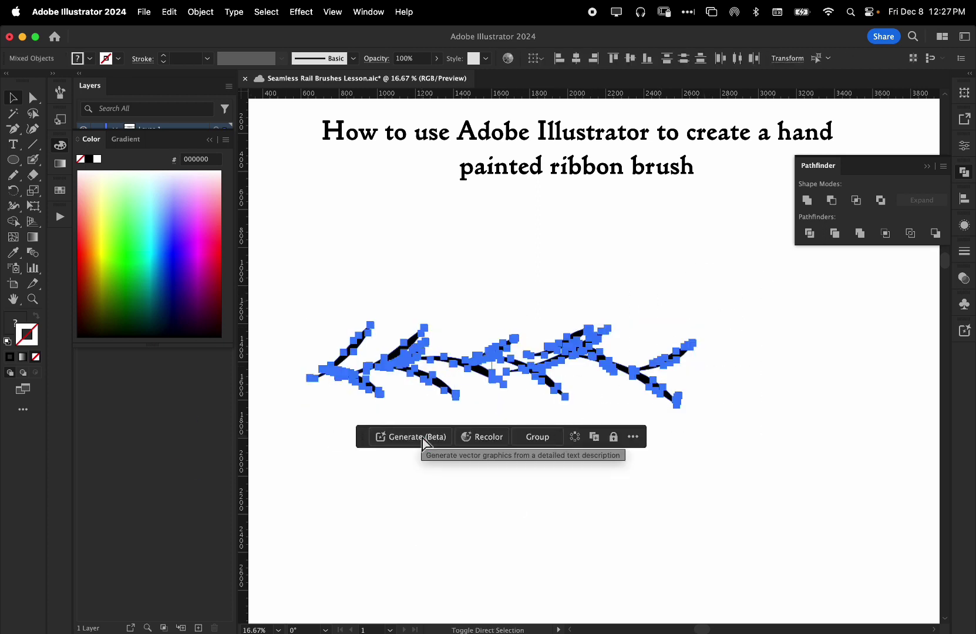
left_click(676, 277)
left_click_drag(775, 315, 499, 449)
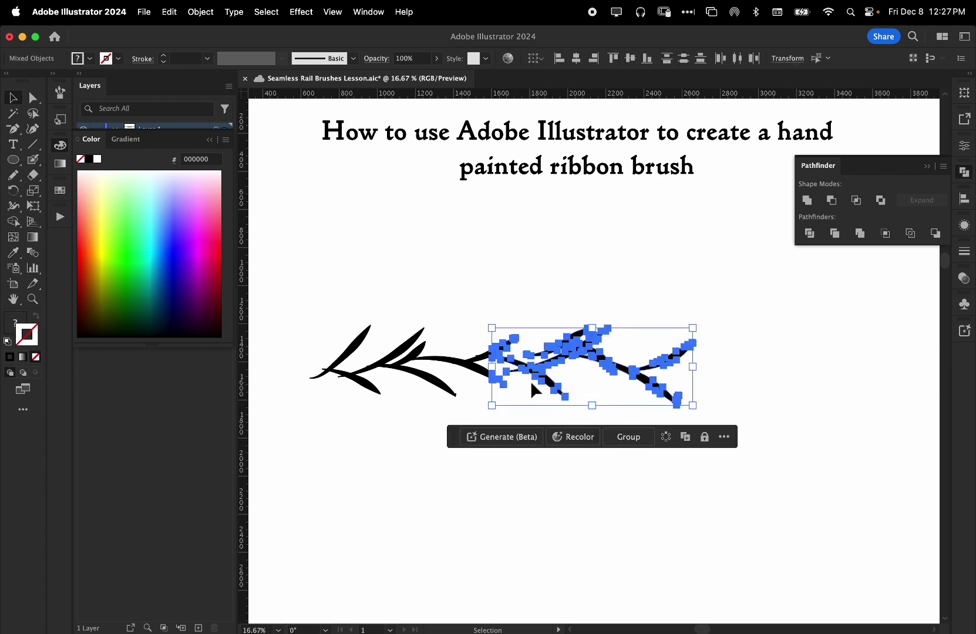
key("super+g")
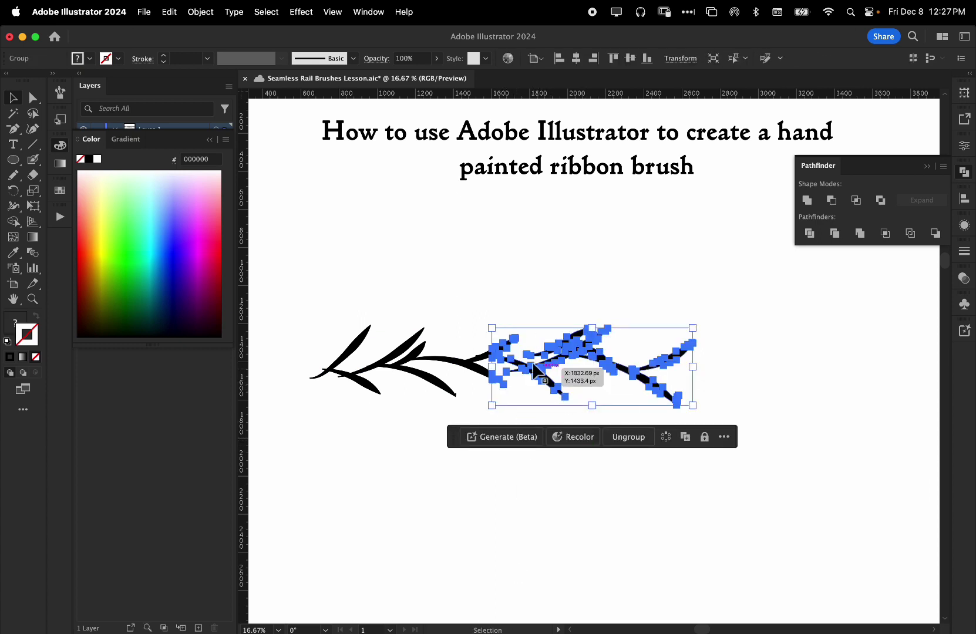
mouse_move(534, 365)
left_mouse_down()
mouse_move(620, 376)
mouse_move(636, 367)
left_mouse_up()
- Swap the two branch halves by moving the left half past the other one and shifting the other half to the left
left_click_drag(538, 291, 271, 448)
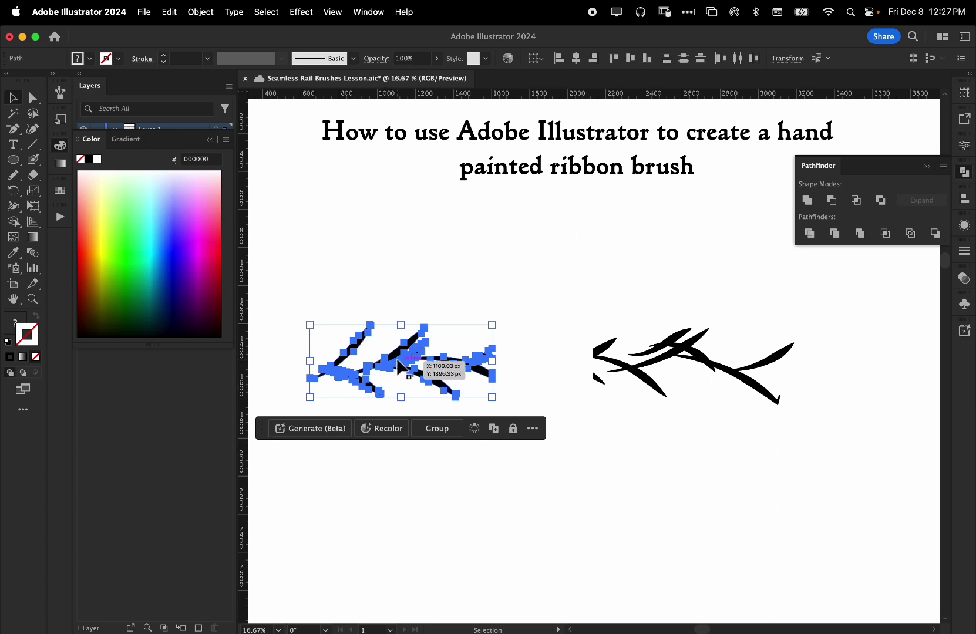
left_click(432, 358, "shift")
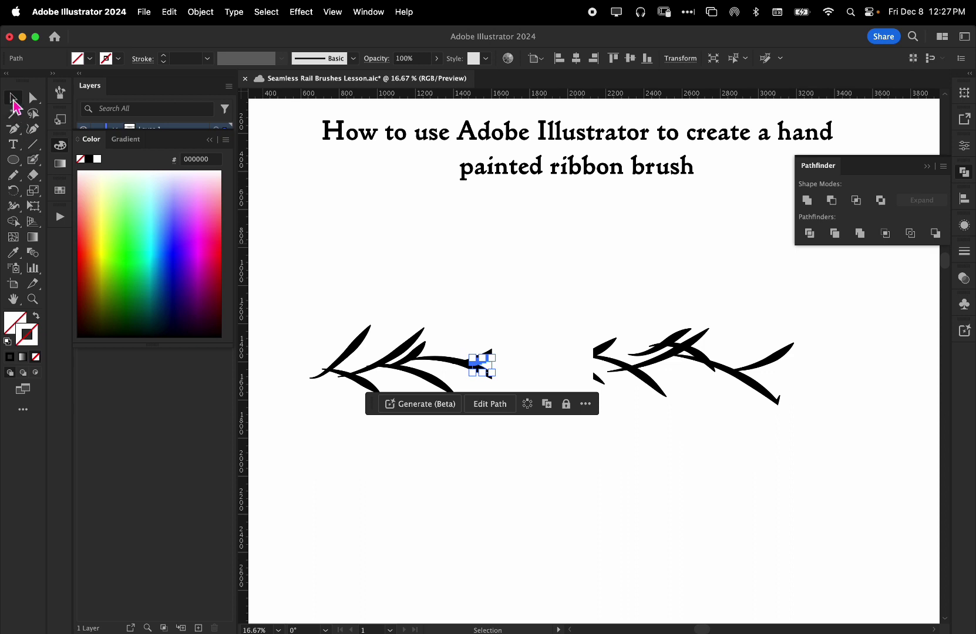
left_click(473, 231)
left_click_drag(298, 264, 507, 451)
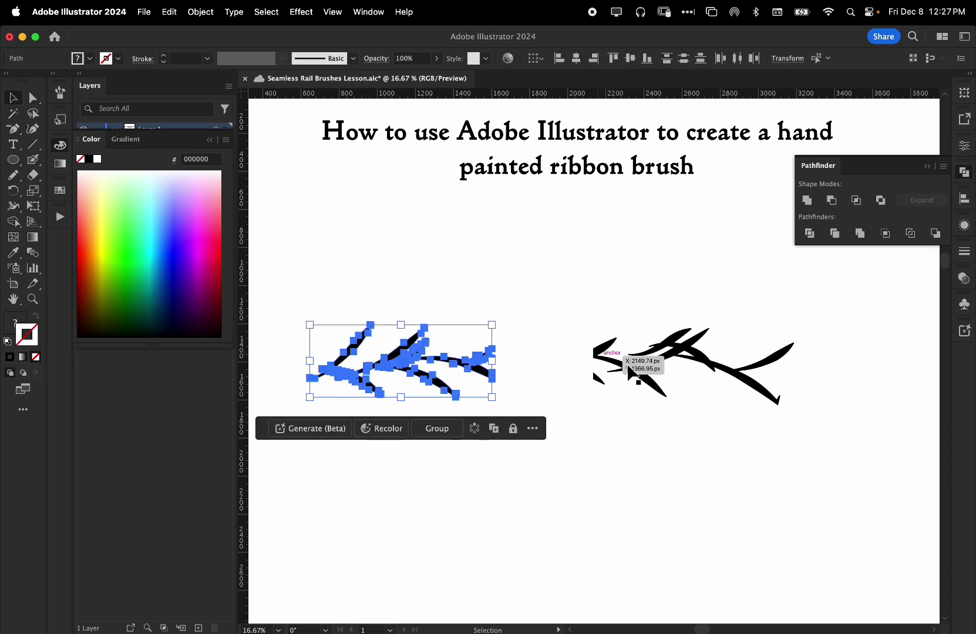
left_click_drag(389, 373, 788, 388)
left_click_drag(834, 310, 462, 381)
- Slide the former left half leftward until its stem tip overlaps the end of the other half's stem, and deselect it
left_click(662, 293)
left_click_drag(652, 323, 762, 376)
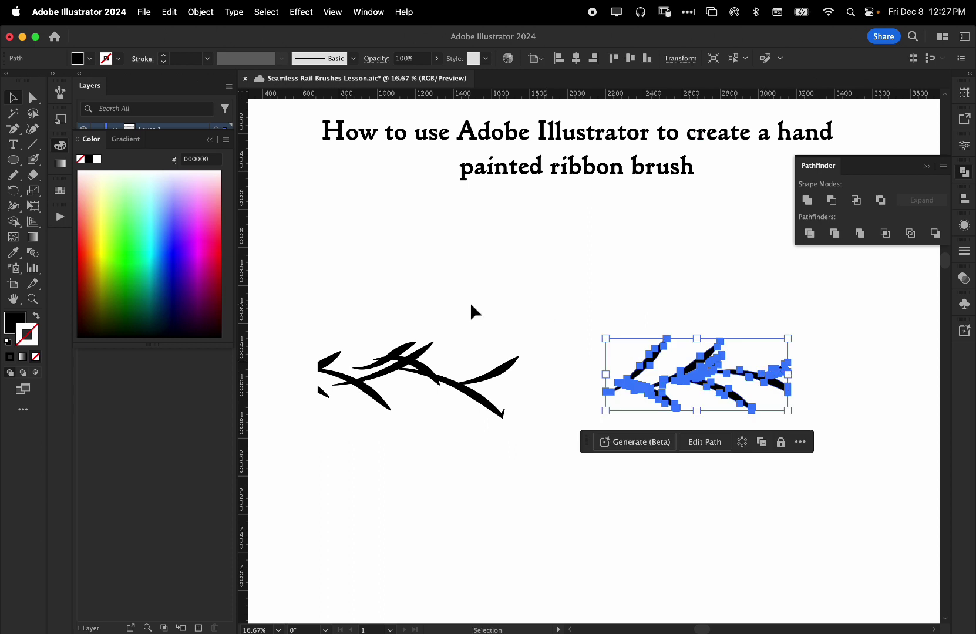
left_click(741, 373)
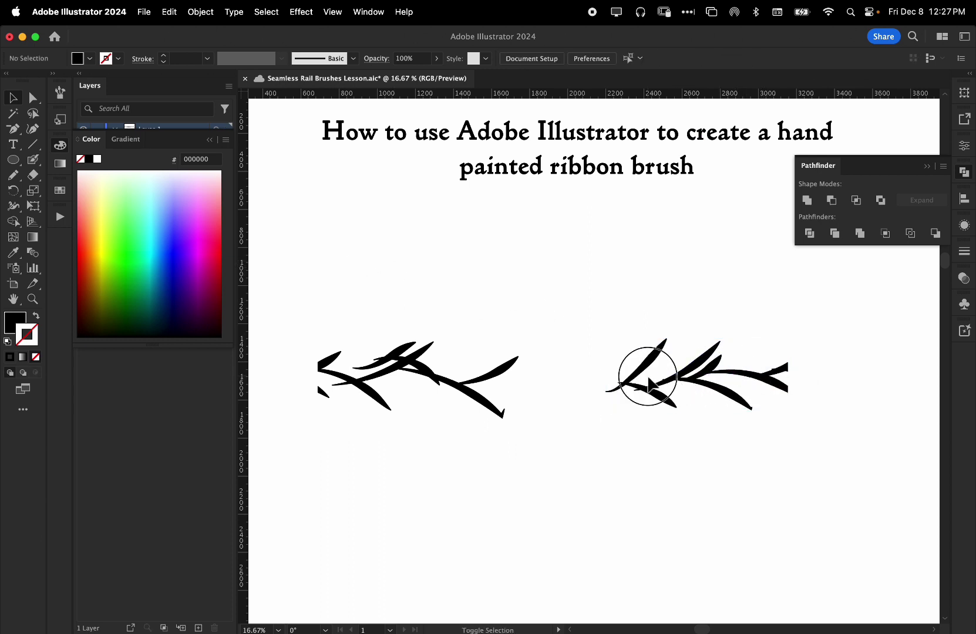
left_click(725, 398)
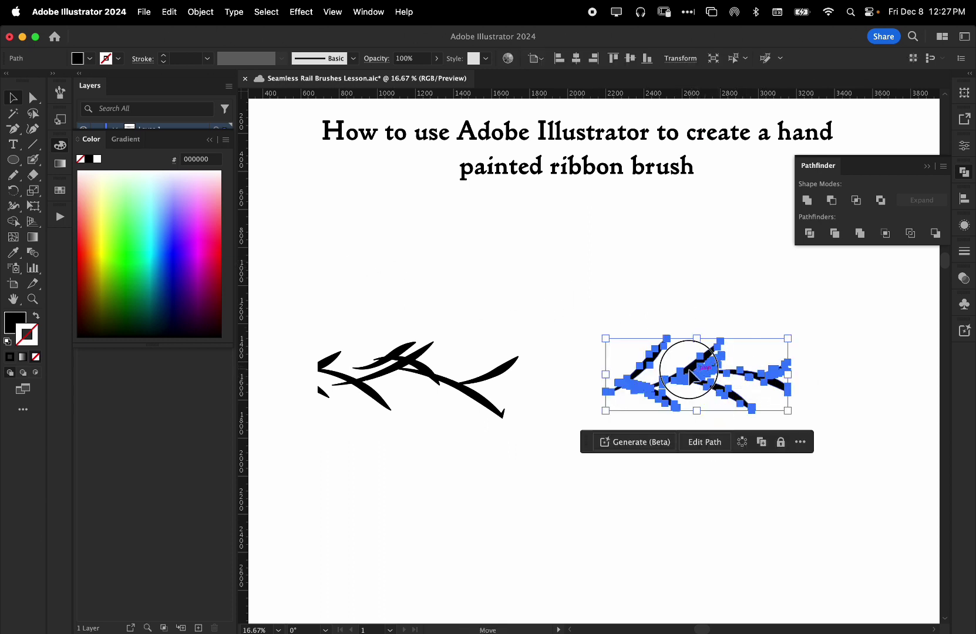
left_click_drag(682, 359, 553, 354)
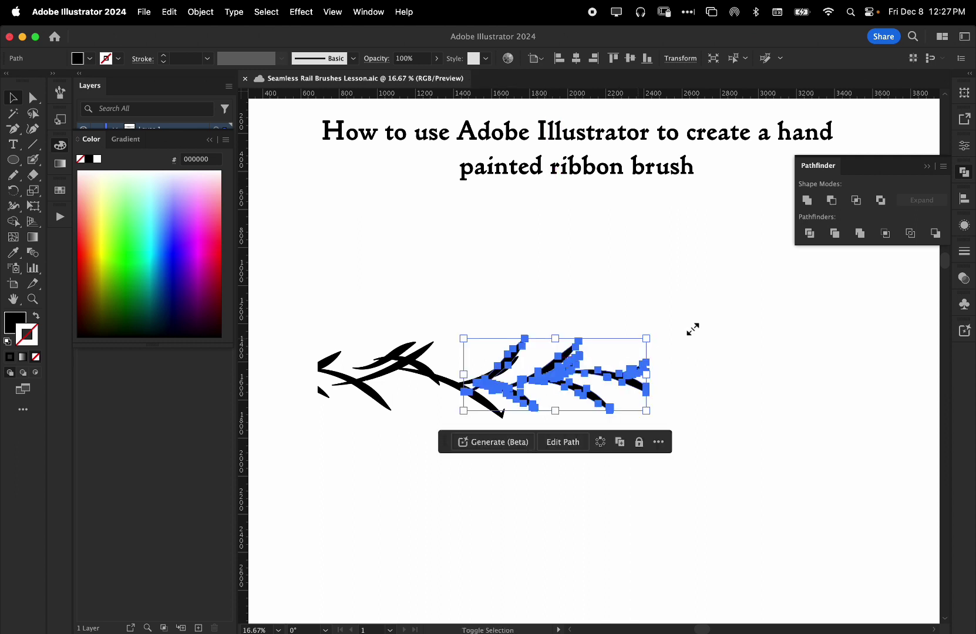
left_click(669, 345)
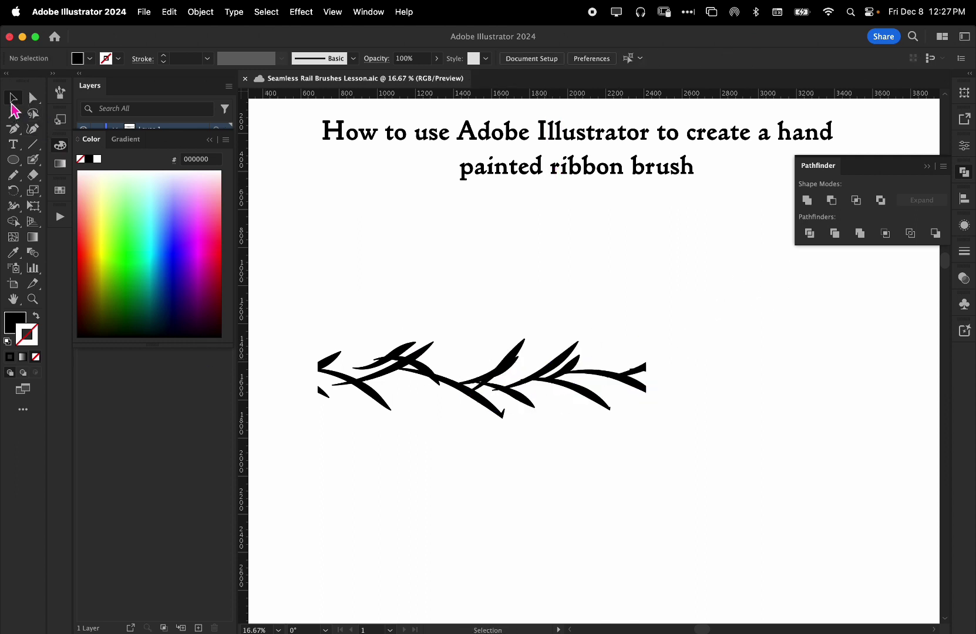
- Unite the two overlapping branch halves with Pathfinder and ungroup the result
left_click_drag(310, 261, 642, 511)
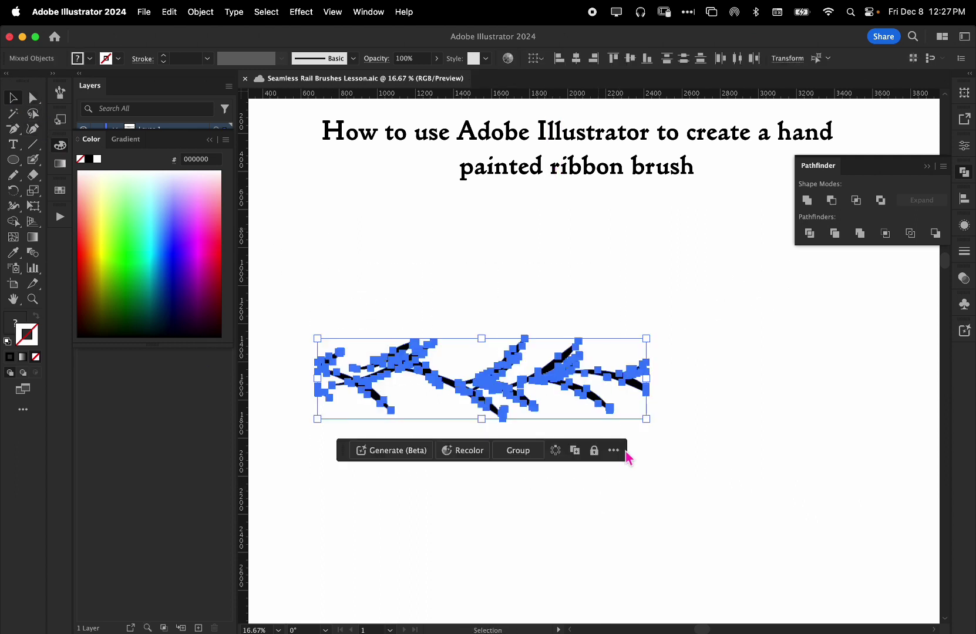
left_click(807, 201)
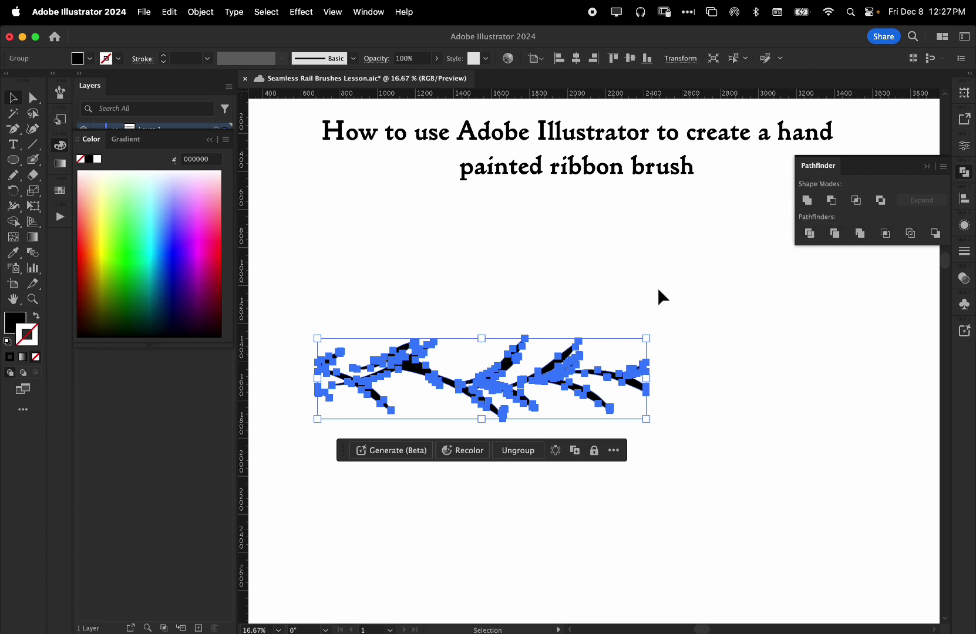
left_click_drag(646, 318, 427, 470)
key("super+shift+g")
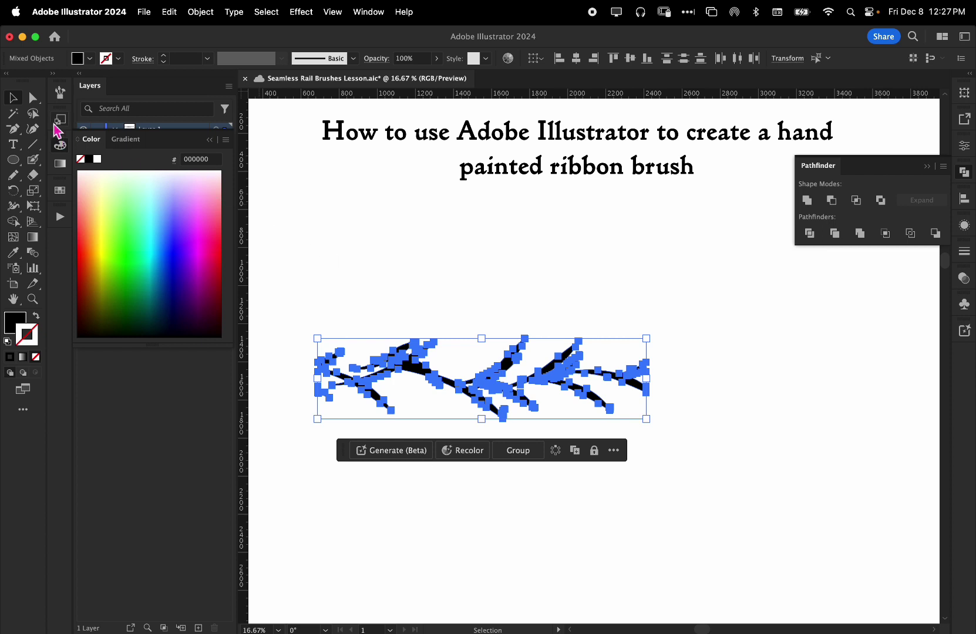
- Add the united branch artwork to the brushes as a new Pattern Brush
left_click(60, 92)
left_click_drag(414, 371, 156, 195)
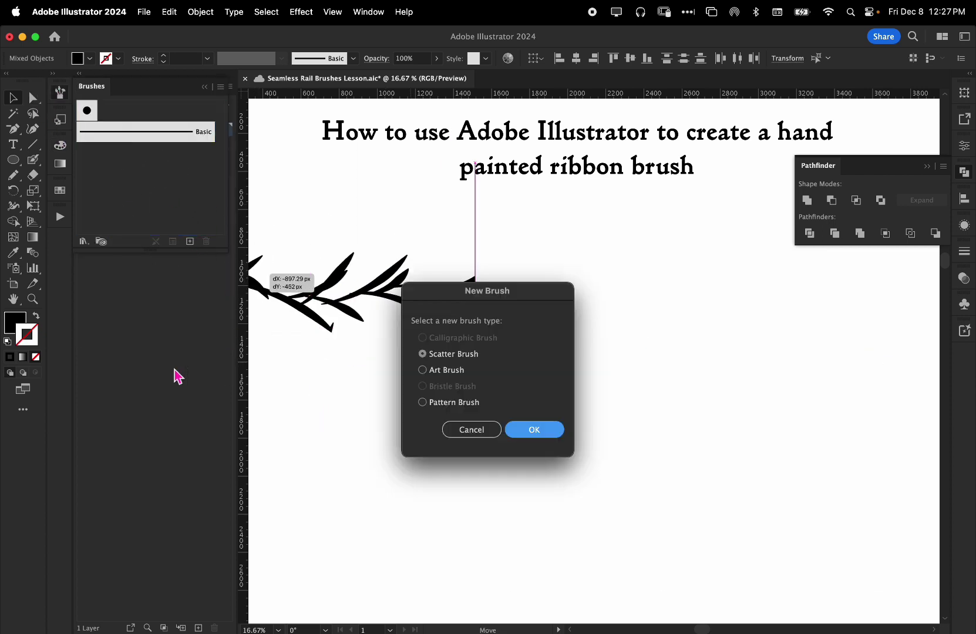
left_click(422, 403)
left_click(548, 435)
- Set the pattern brush's colorization method to Tints and its inner corner tile to Auto-Between, and accept the options
left_click(818, 445)
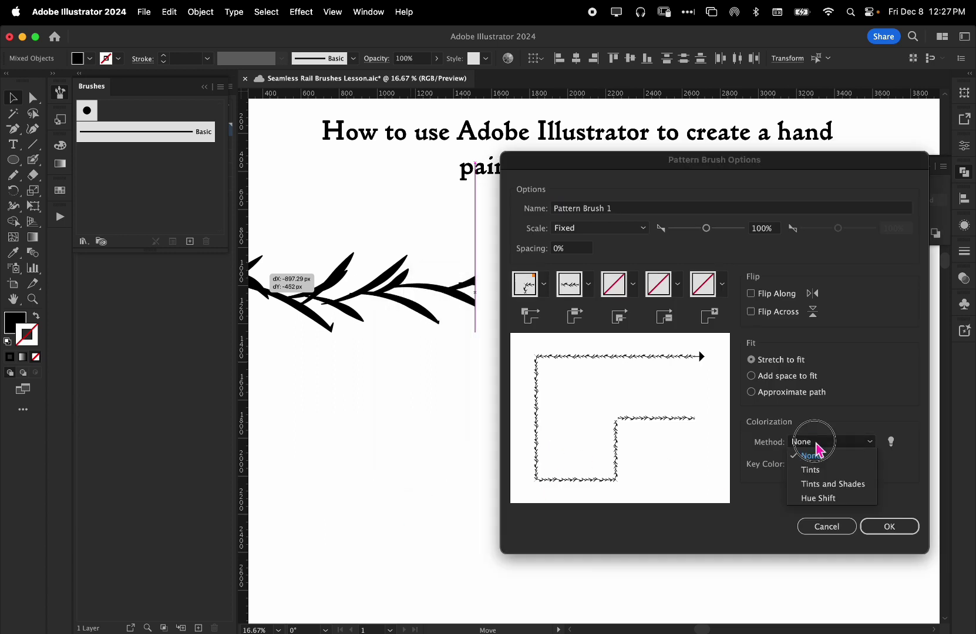
left_click(810, 470)
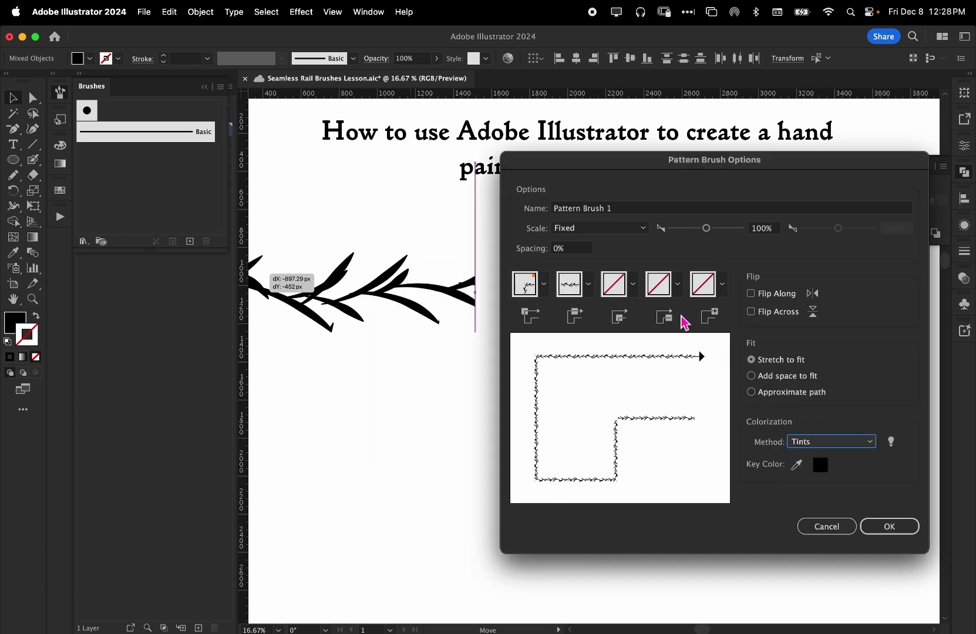
left_click(621, 293)
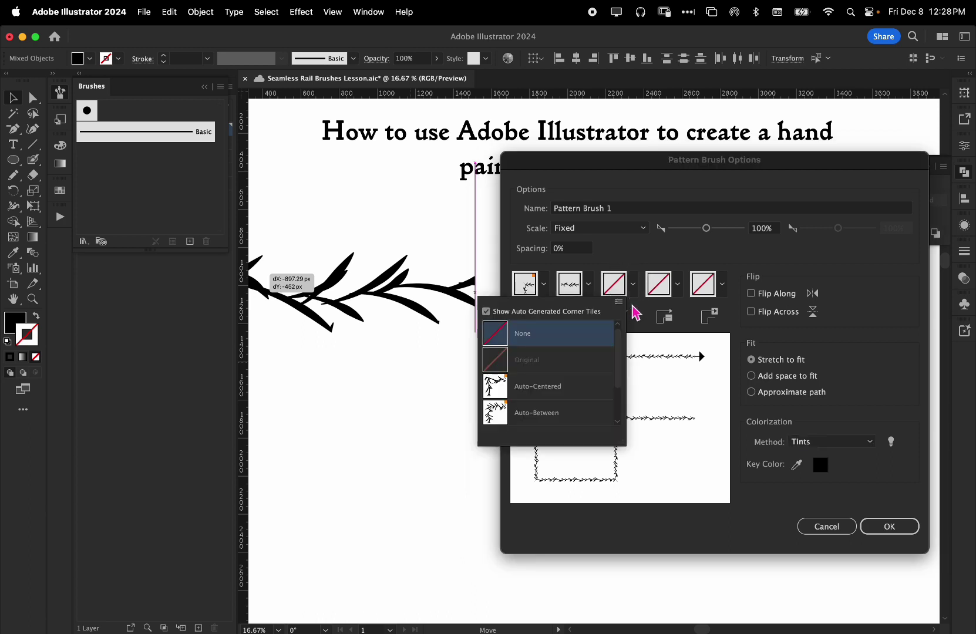
left_click(550, 411)
left_click(889, 526)
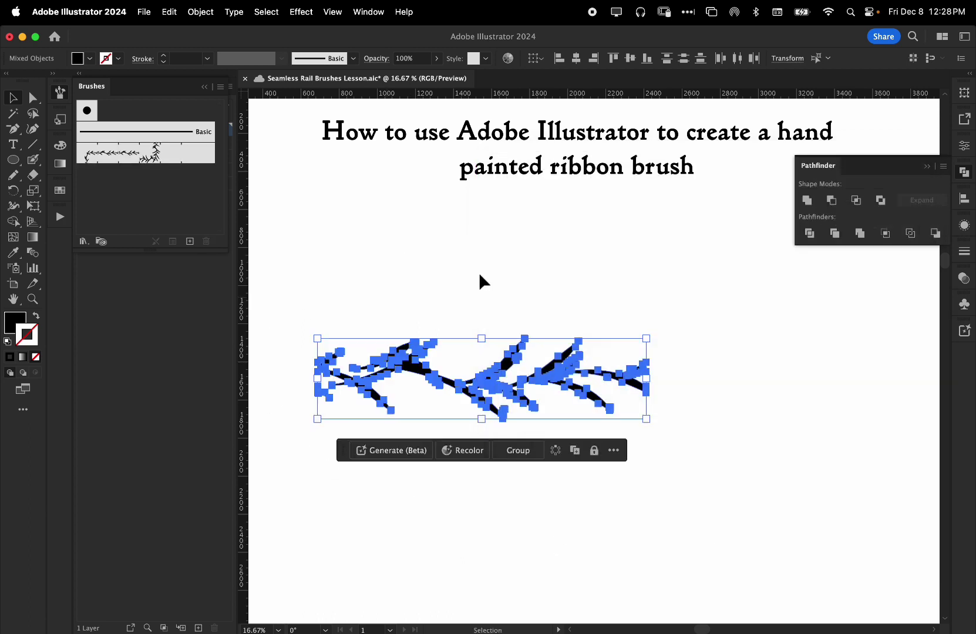
- Delete the original branch artwork from the artboard
left_click(649, 345)
left_click_drag(683, 327, 429, 429)
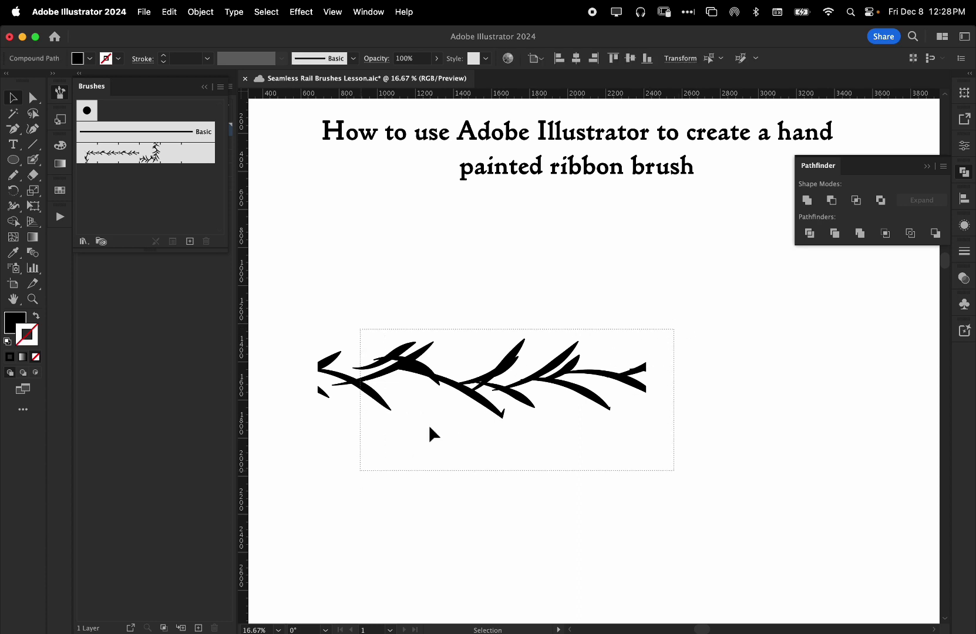
left_click_drag(497, 405, 429, 245)
left_click(664, 478)
mouse_move(560, 485)
left_mouse_down()
mouse_move(325, 338)
mouse_move(269, 217)
left_mouse_up()
key("Delete")
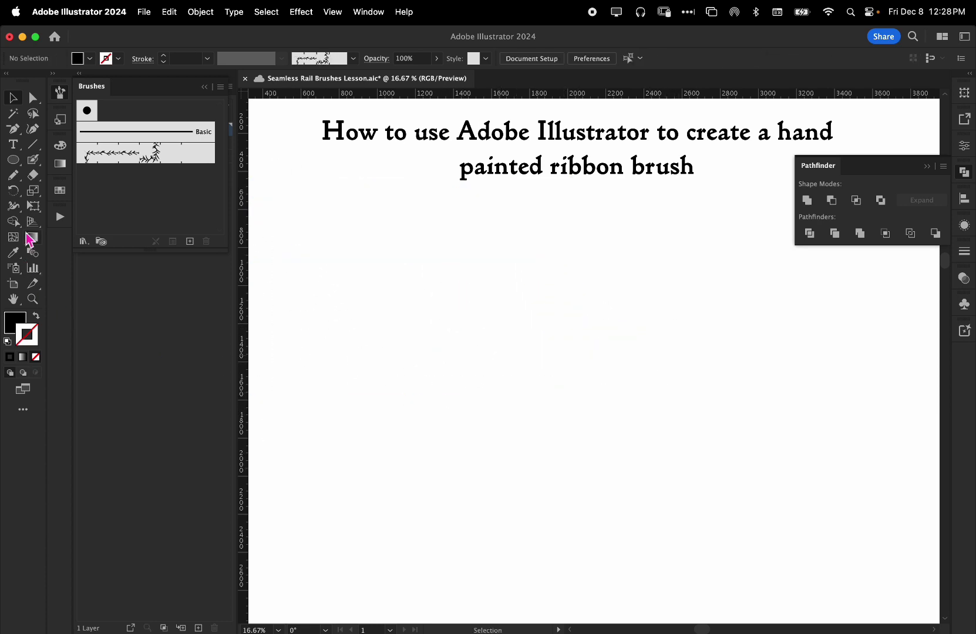
- Draw a circle about 1408 px across, swap its fill and stroke, and apply the branch pattern brush to it
left_click(14, 161)
left_click_drag(439, 258, 708, 525)
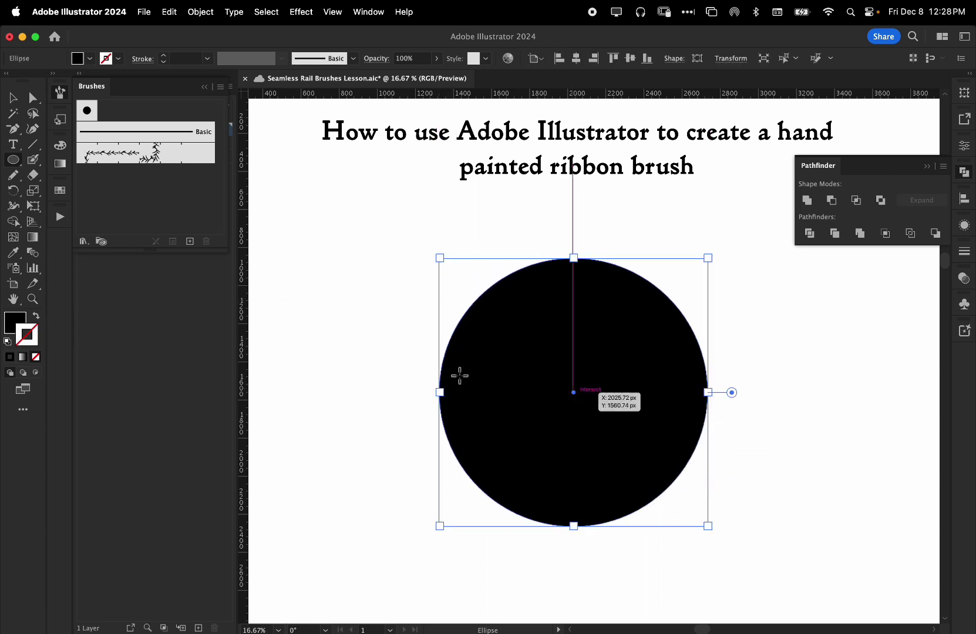
left_click(36, 317)
left_click(110, 156)
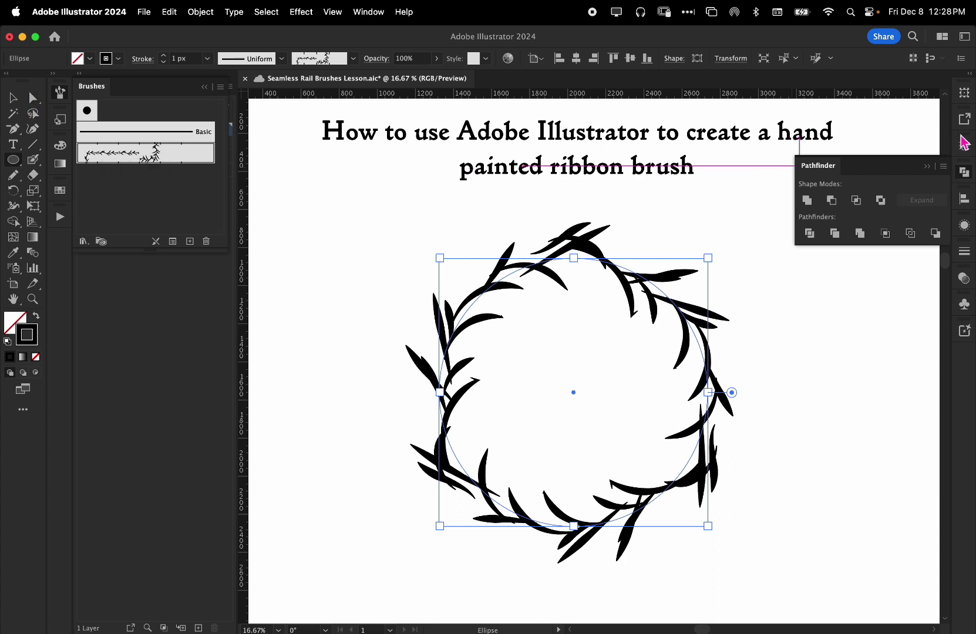
- Reduce the brushed circle's stroke weight to 0.25 px and deselect it
left_click(928, 166)
left_click(961, 142)
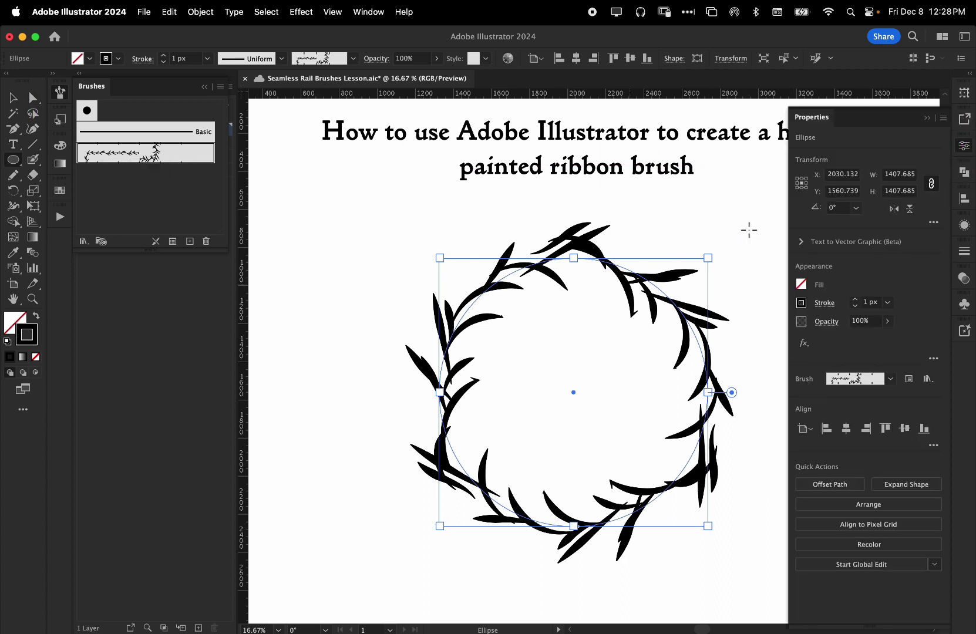
left_click(855, 305)
left_click(856, 312)
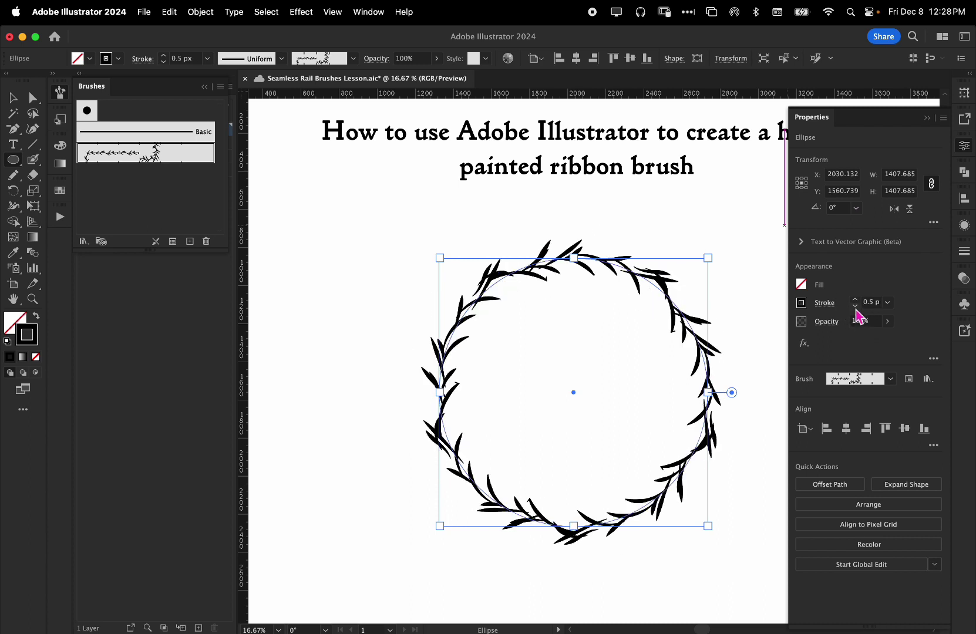
left_click(856, 305)
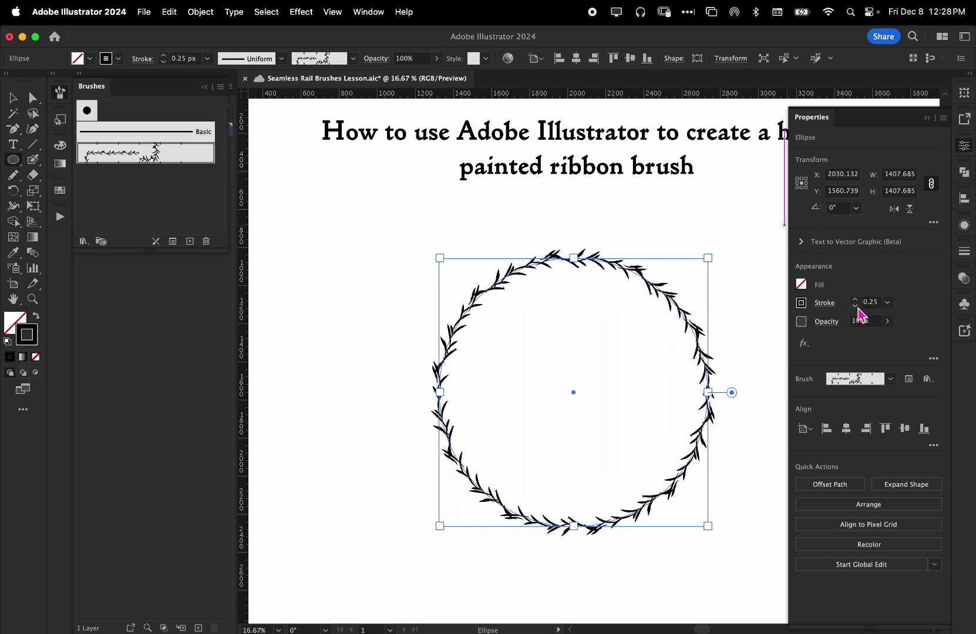
left_click(926, 118)
left_click(812, 257)
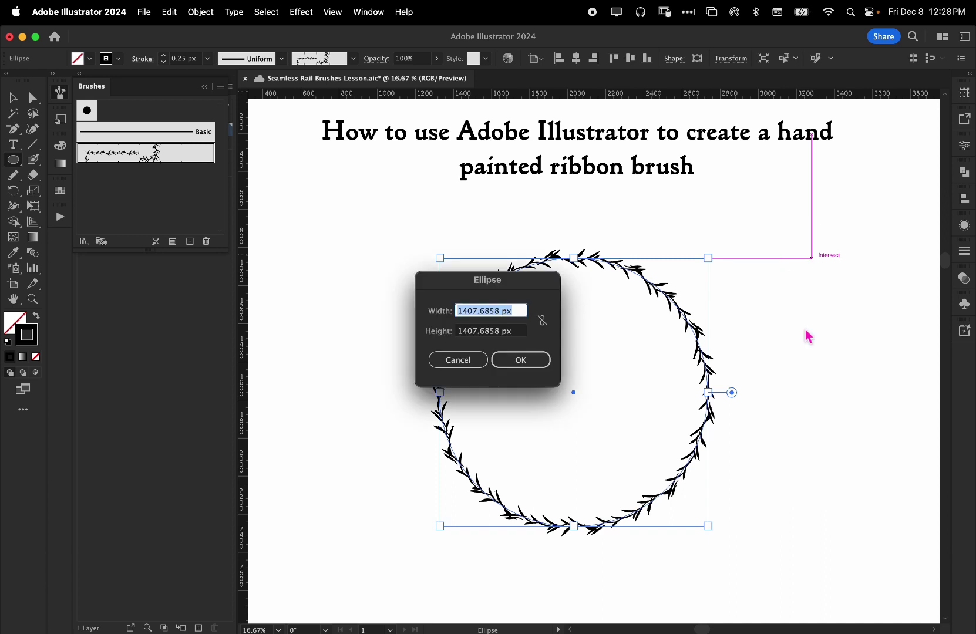
left_click(483, 360)
left_click(780, 264)
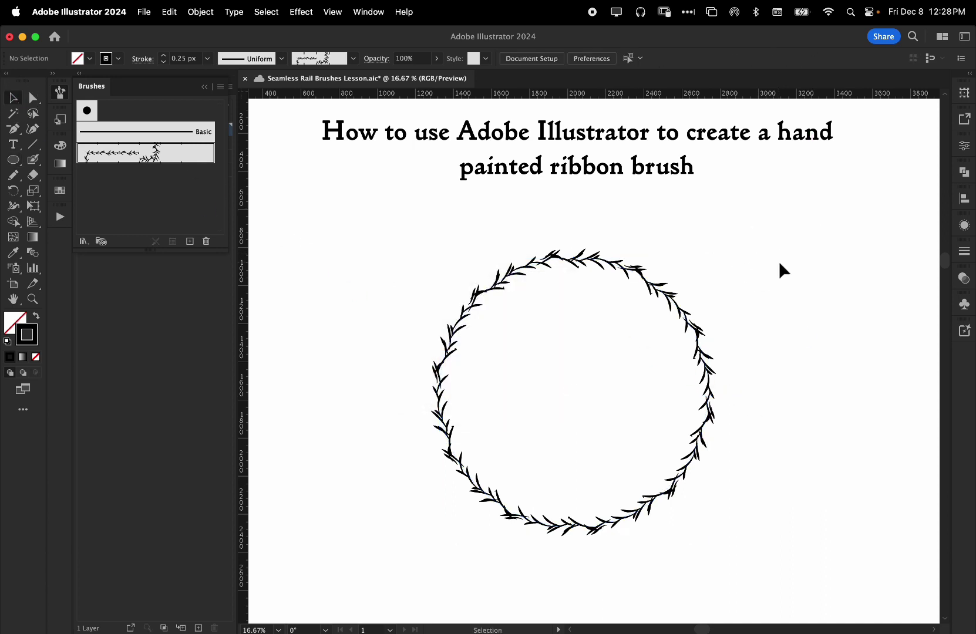
- Move the wreath up and to the left and change its stroke colour to blue #0020DD
key("super+equal")
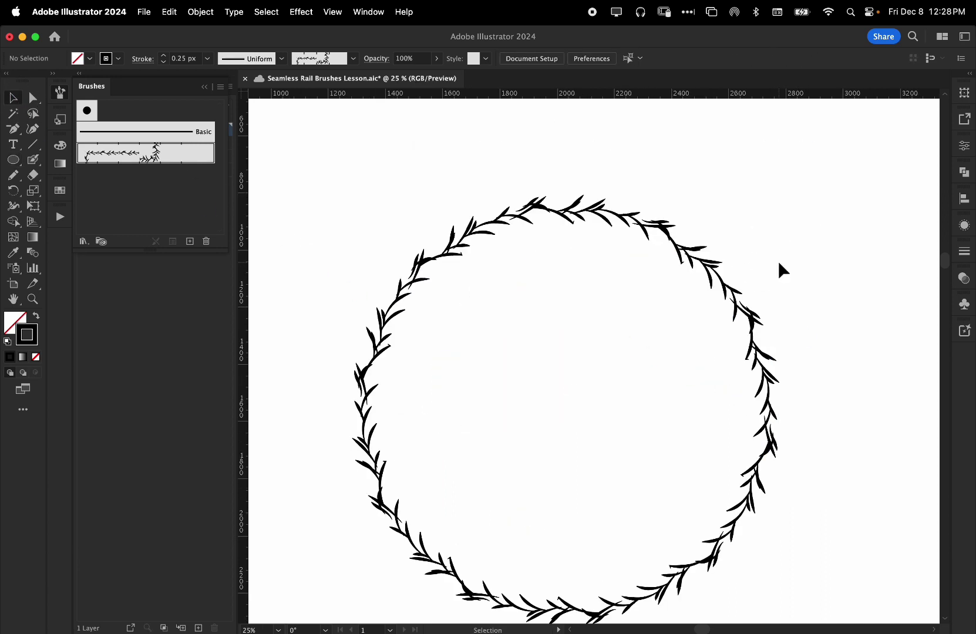
left_click(686, 238)
left_click_drag(686, 237, 596, 181)
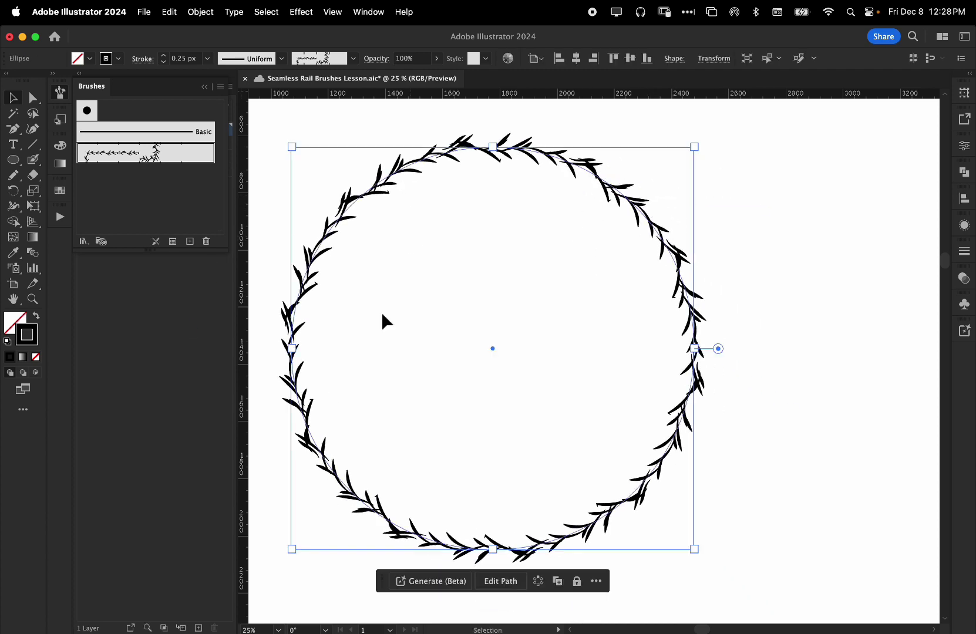
double_click(34, 339)
left_click(264, 436)
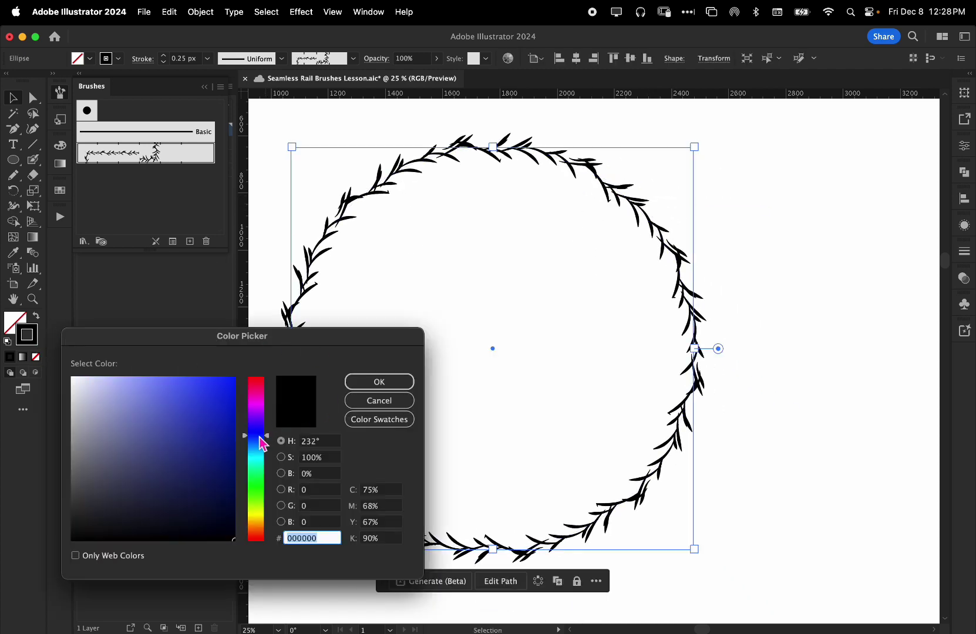
left_click_drag(232, 405, 246, 400)
left_click(376, 383)
left_click(789, 263)
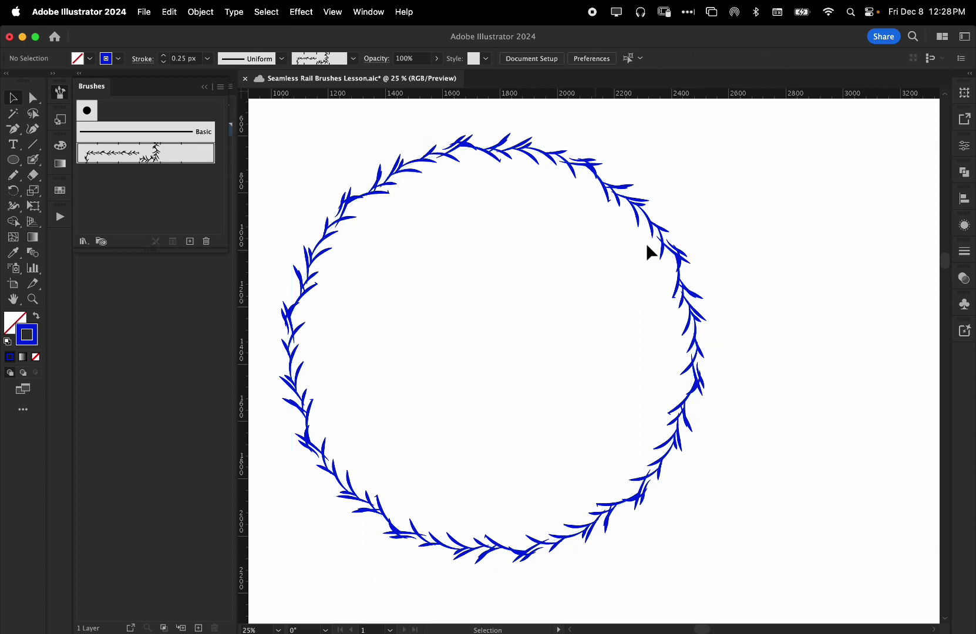
- Shift the wreath slightly upward and change its stroke colour to dark green
left_click_drag(673, 233, 767, 263)
left_click_drag(772, 218, 649, 258)
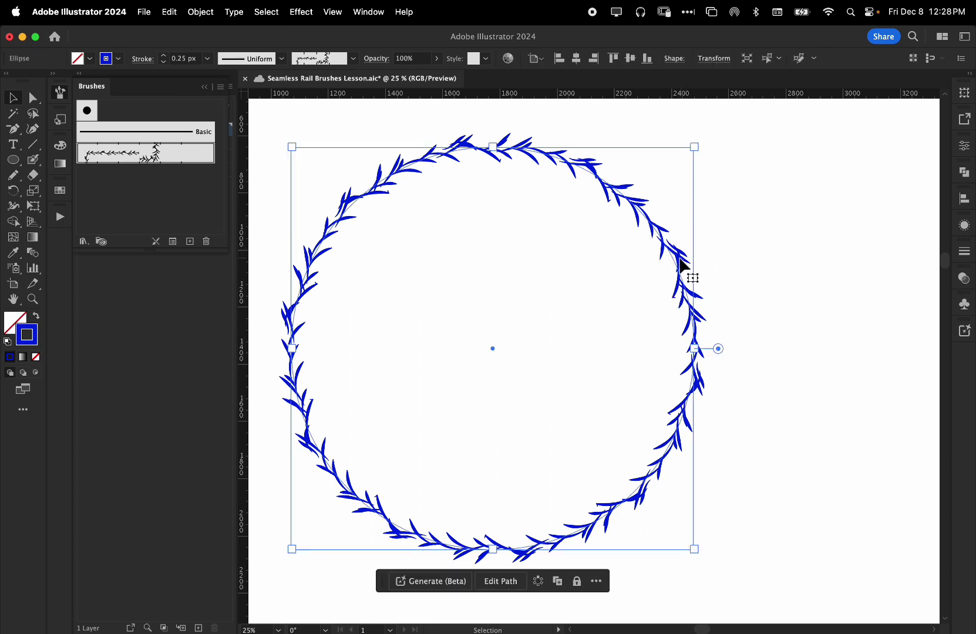
left_click_drag(490, 305, 485, 286)
double_click(34, 342)
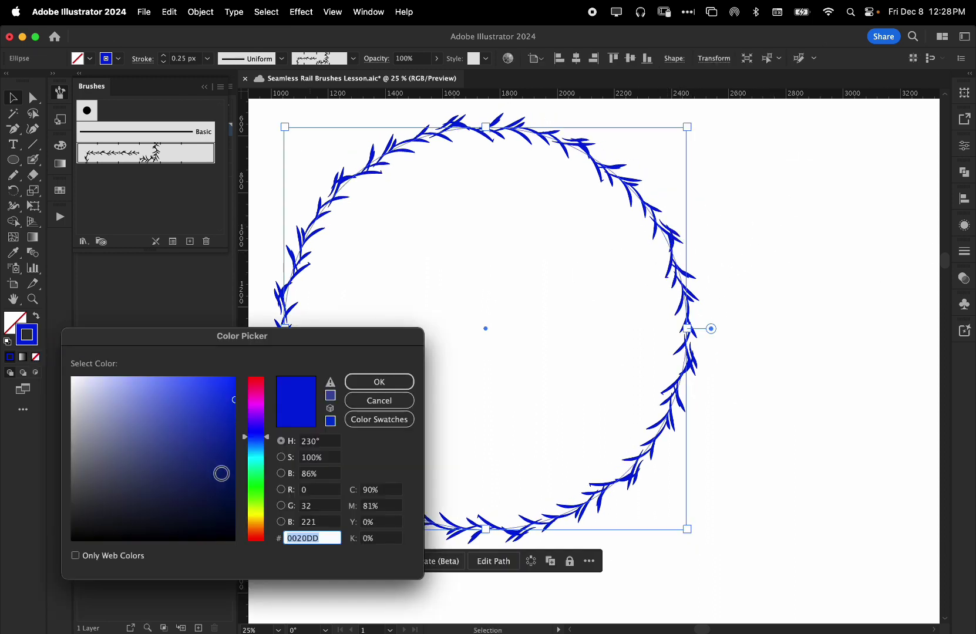
left_click(257, 473)
left_click_drag(218, 445, 242, 449)
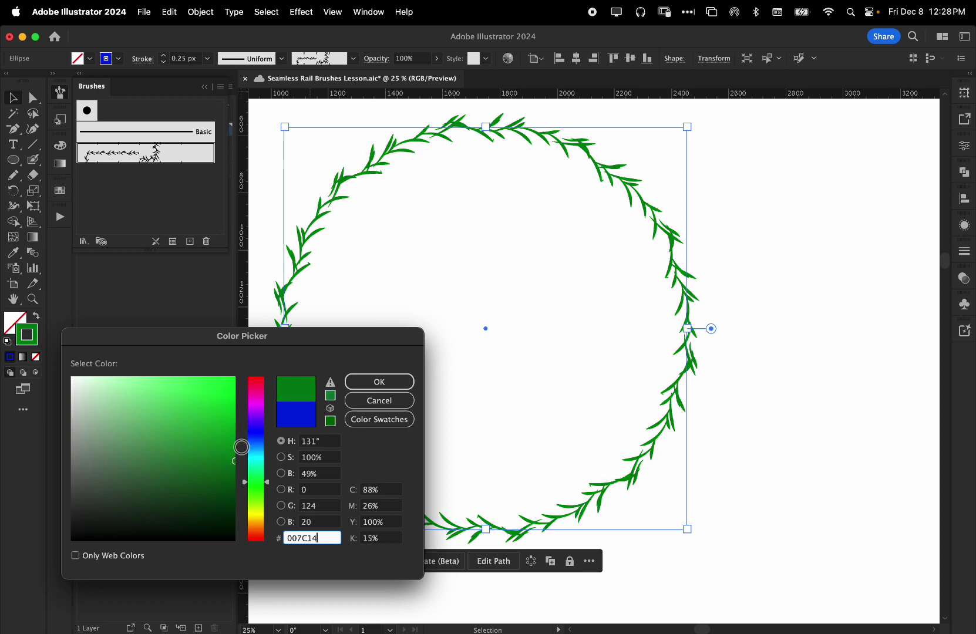
left_click(380, 382)
left_click(789, 276)
- Move the green wreath a little to the right and delete it from the artboard
left_click_drag(686, 330, 732, 334)
left_click(822, 385)
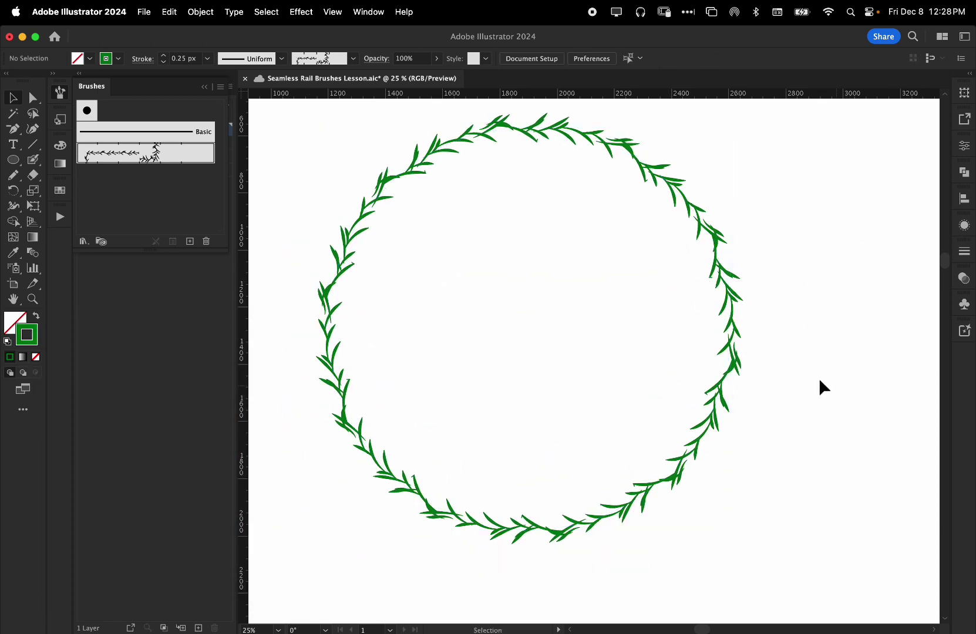
left_click(715, 283)
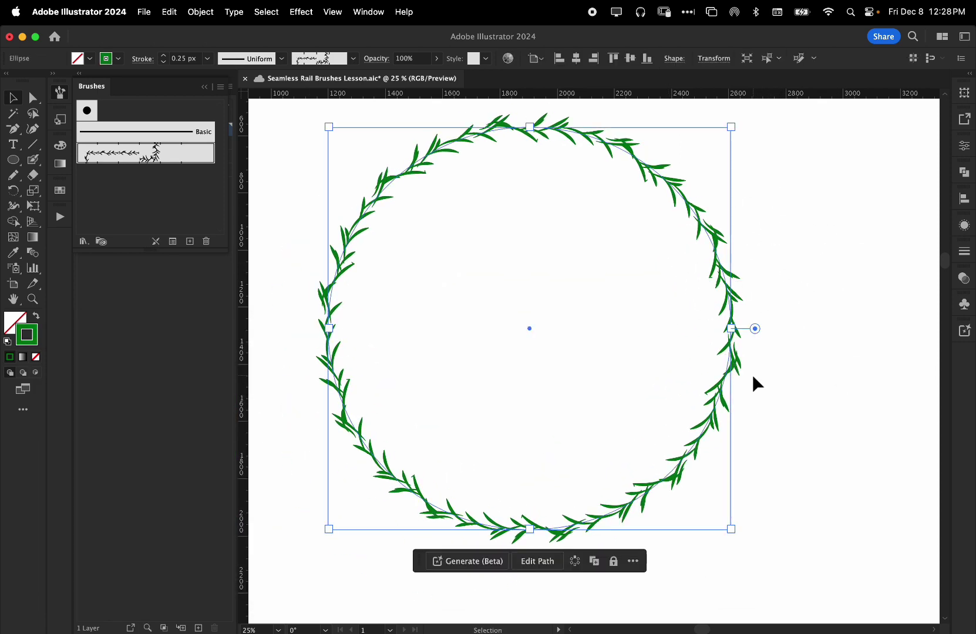
key("Delete")
mouse_move(388, 608)
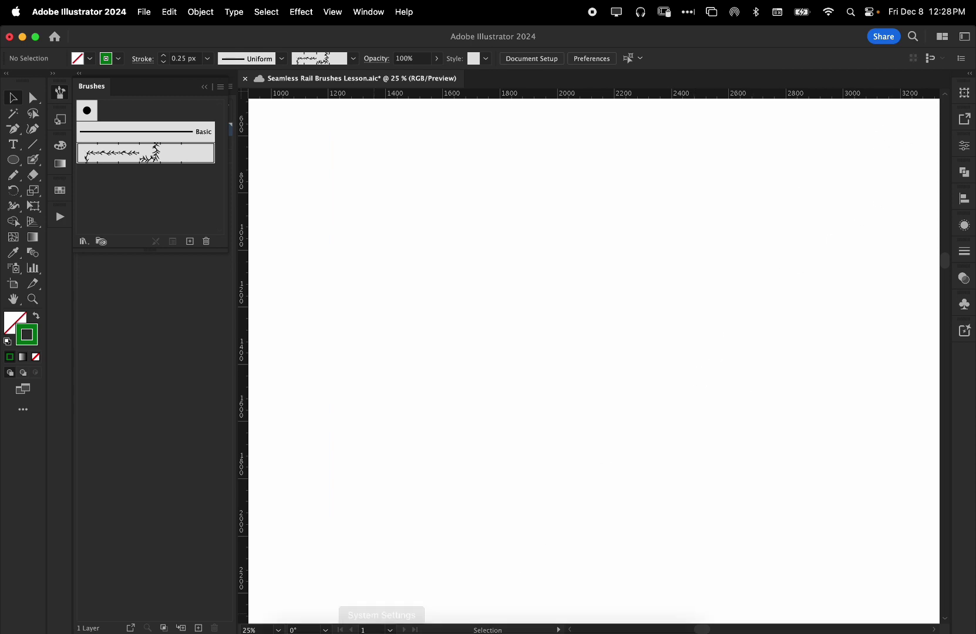
key("super+shift+5")
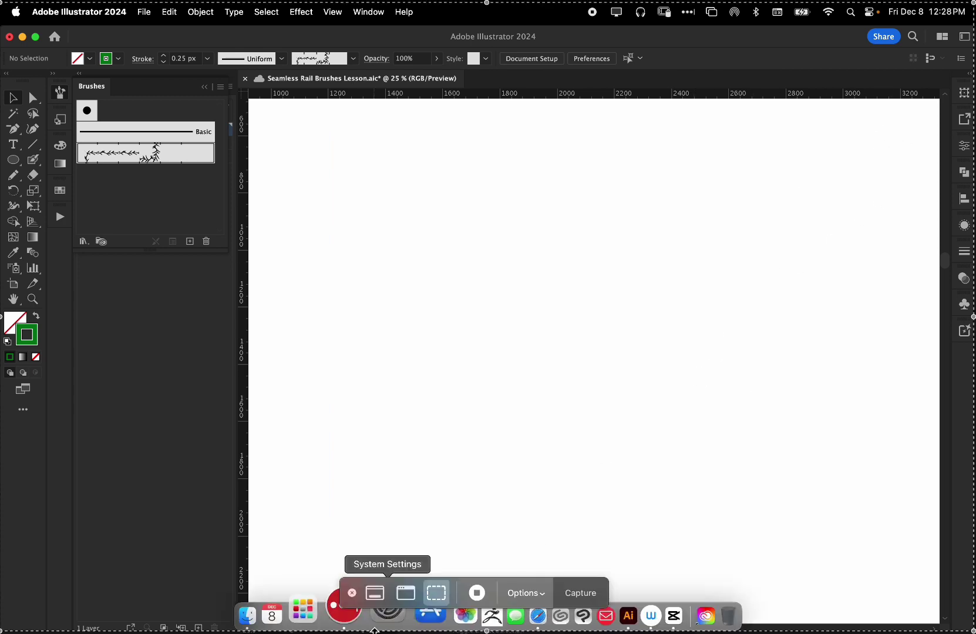